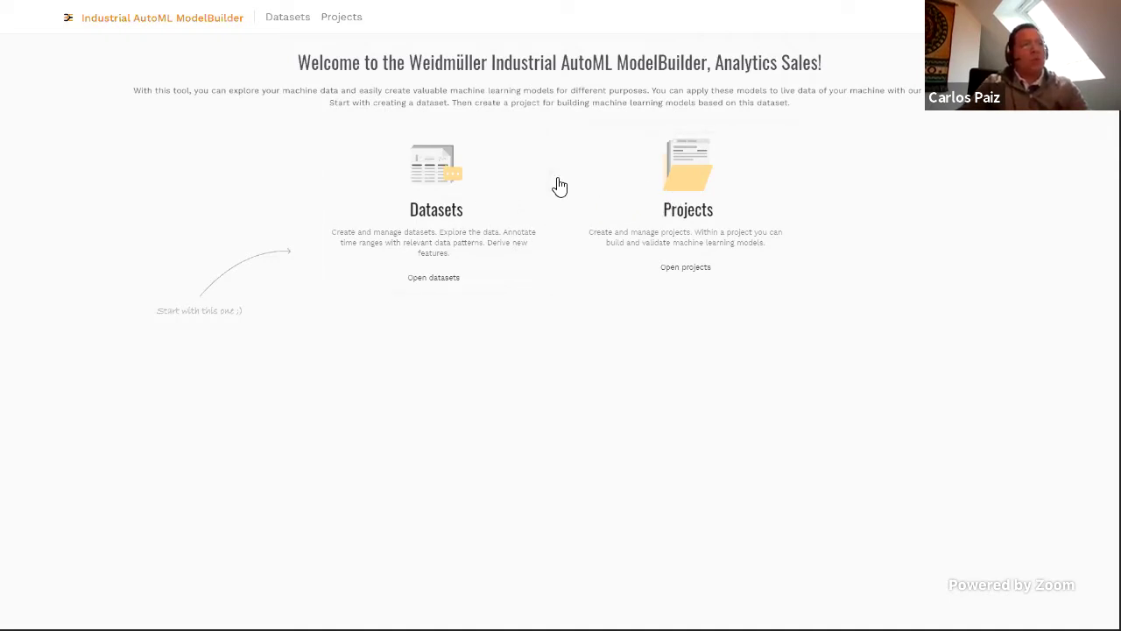
# - Open the datasets overview and mark the Machine B dataset as a favorite
pyautogui.click(435, 208)
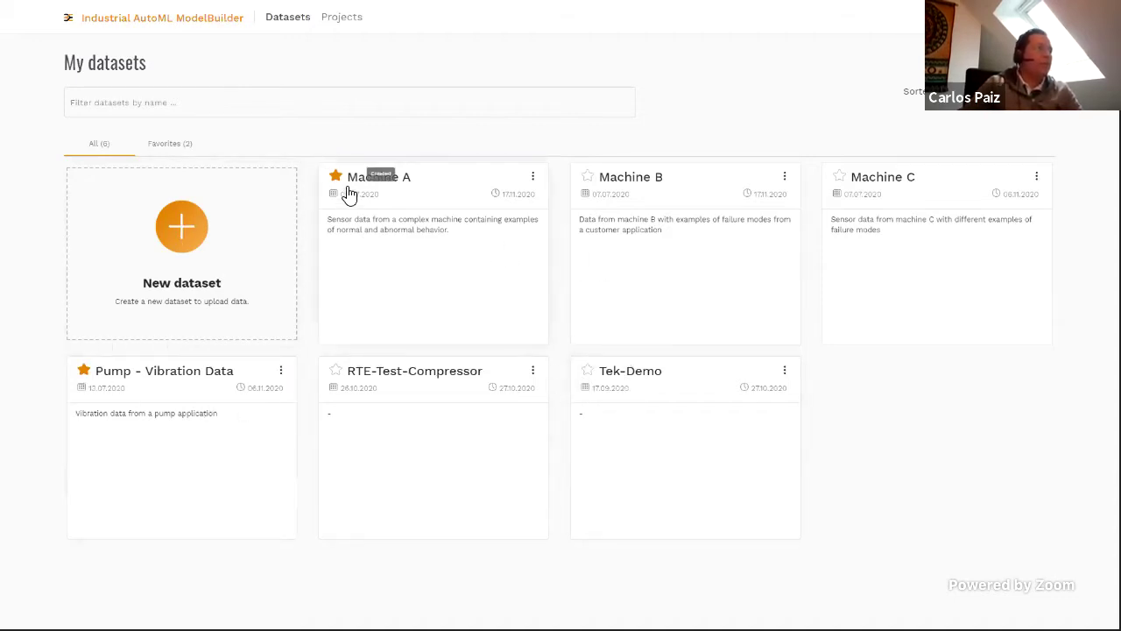
pyautogui.click(587, 176)
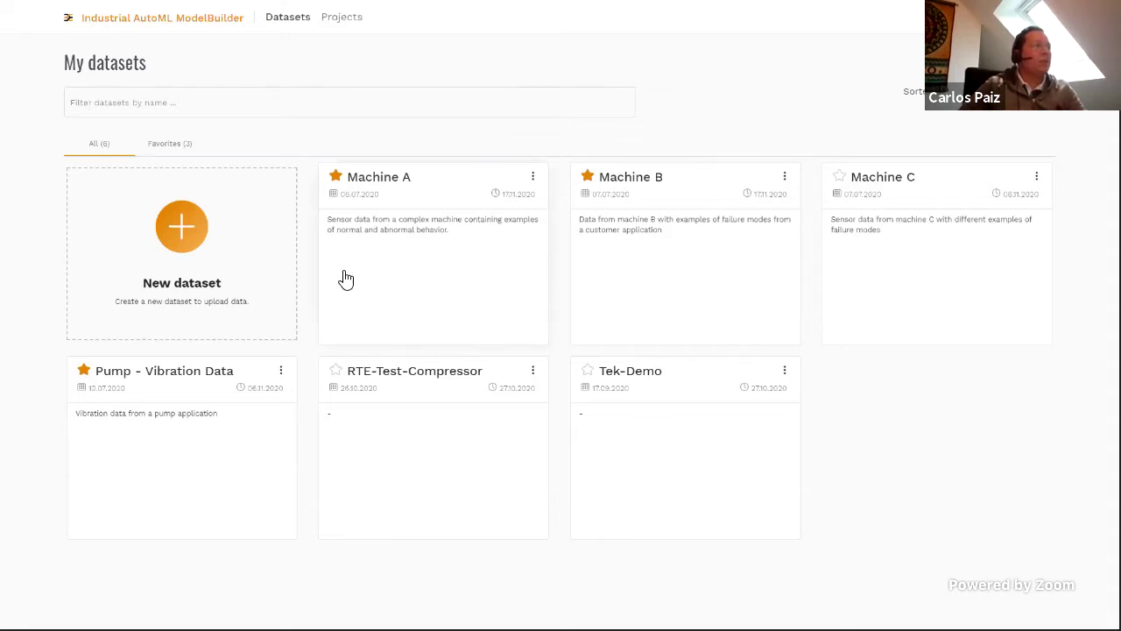
# - Create a new dataset named Demo17112020 with the description "Demo"
pyautogui.click(183, 230)
pyautogui.moveTo(342, 289); pyautogui.dragTo(243, 301)
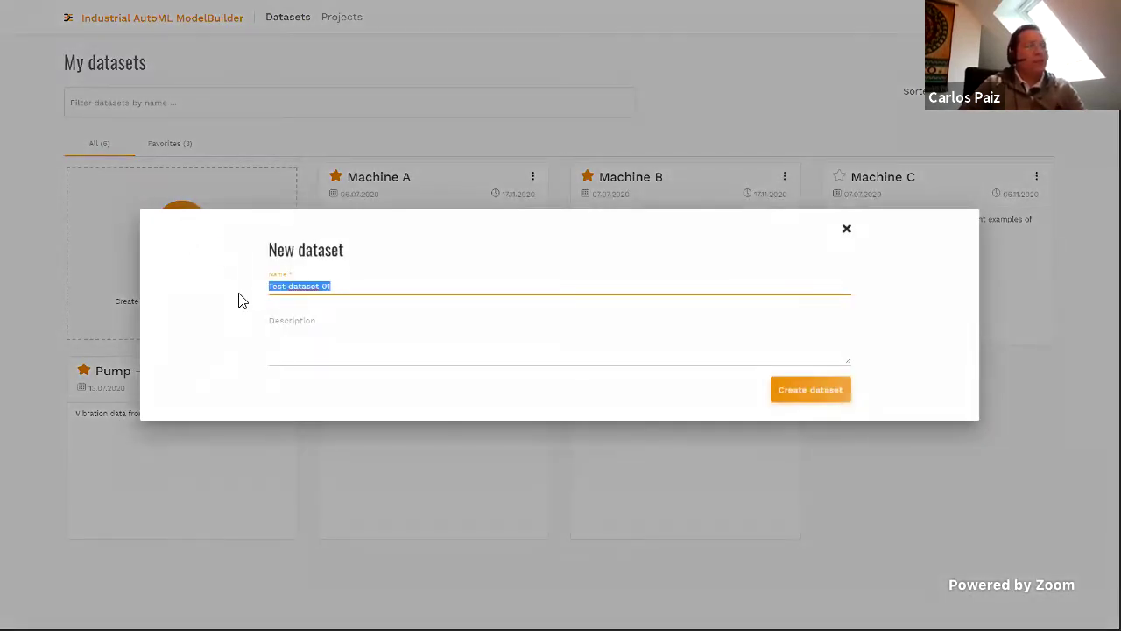
pyautogui.write('Demo17112020')
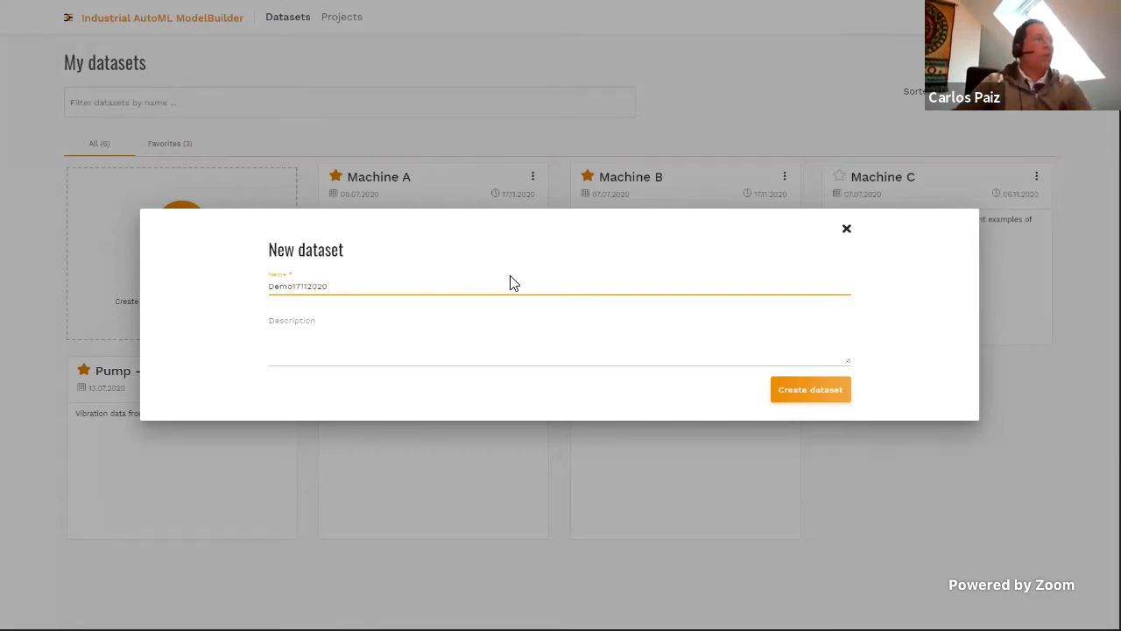
pyautogui.click(329, 347)
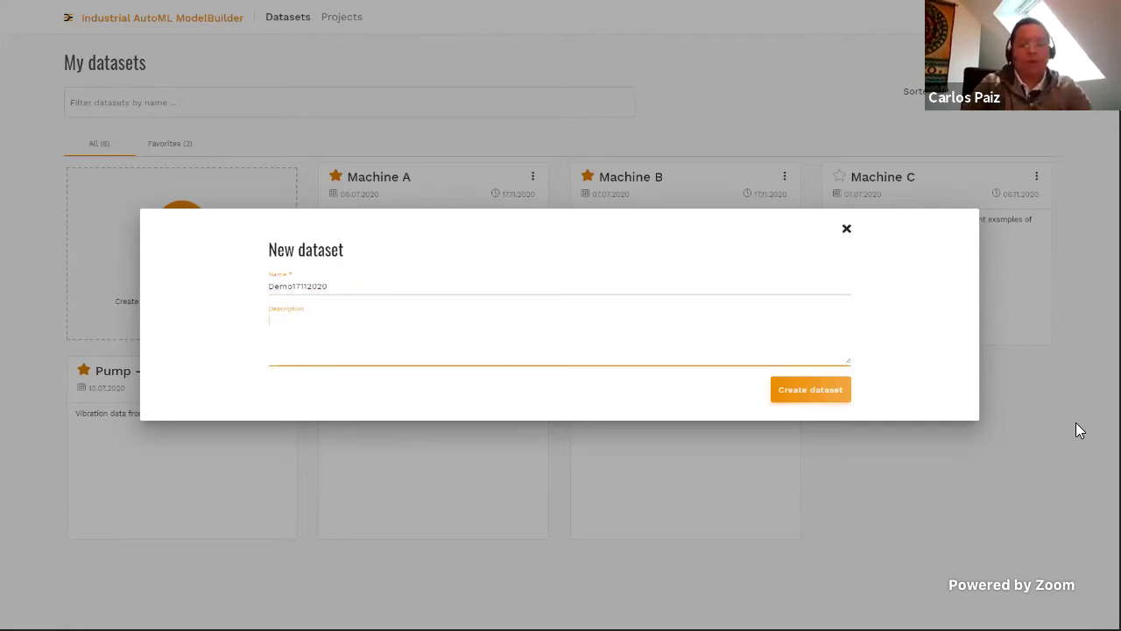
pyautogui.write('Demo')
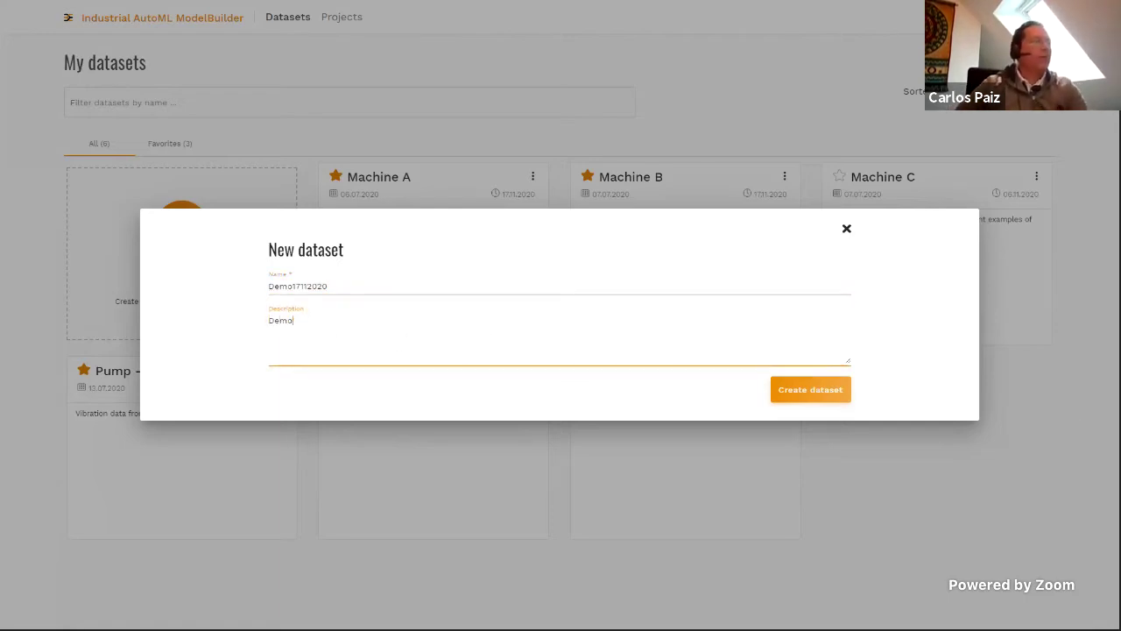
pyautogui.click(815, 393)
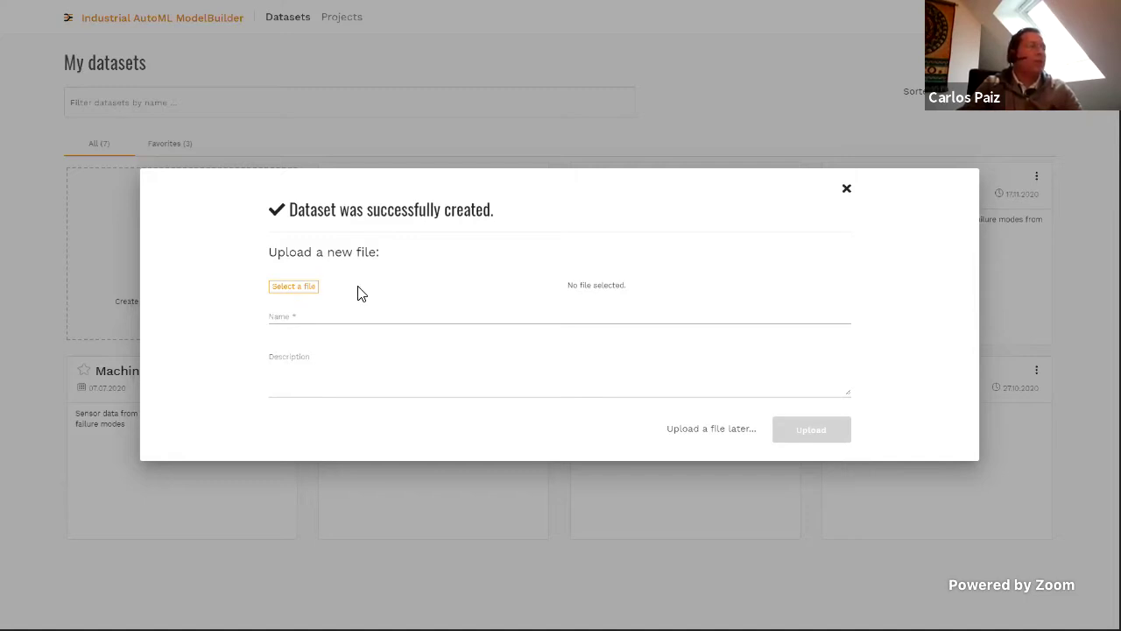
# - Upload the file Cooling_Anomaly_Compressor_HMI.csv.gz to the new dataset with the description "Compressor data"
pyautogui.click(297, 293)
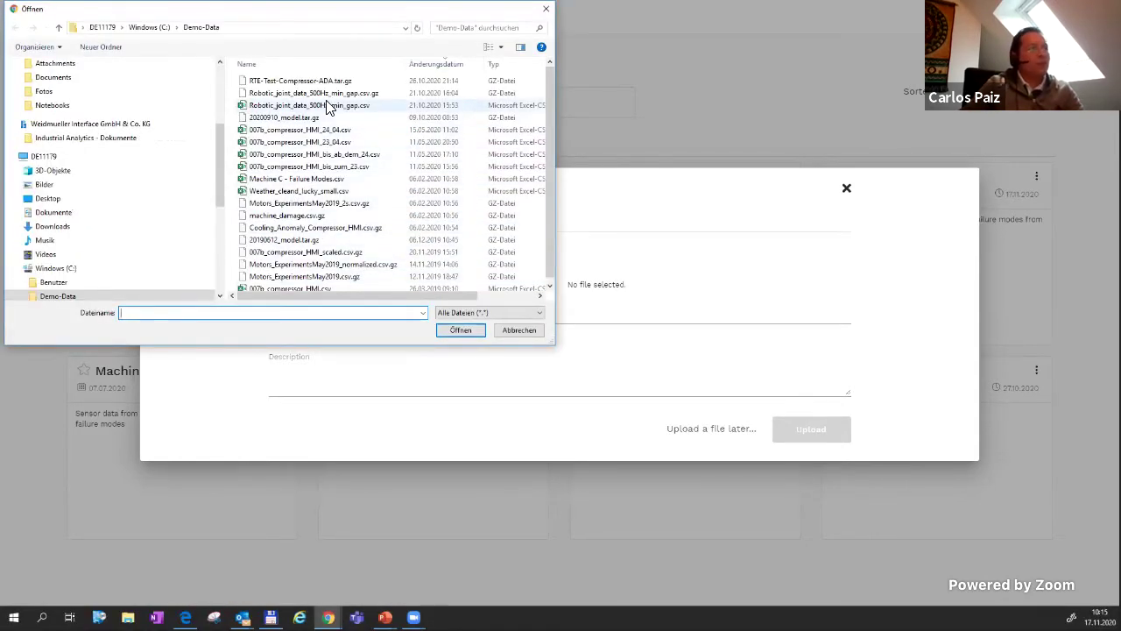
pyautogui.click(323, 229)
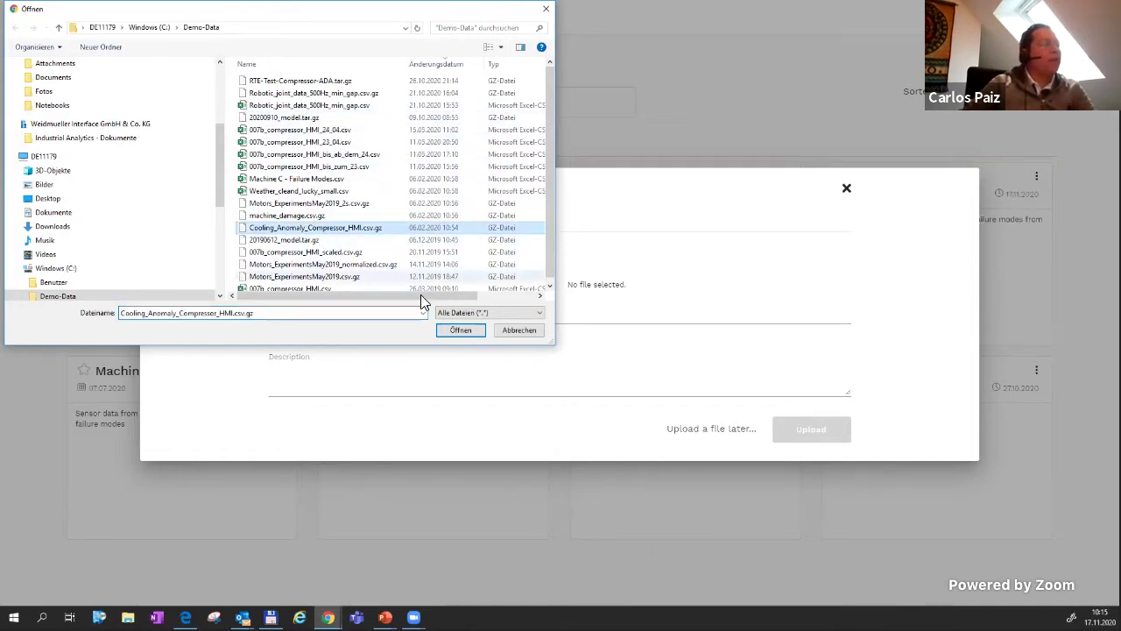
pyautogui.click(460, 331)
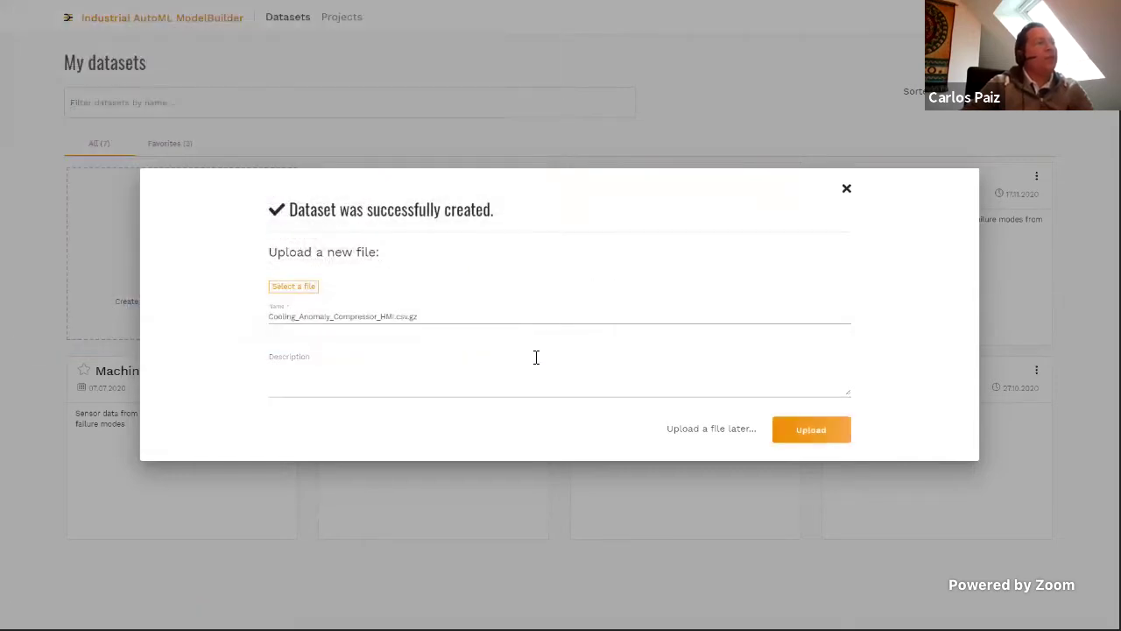
pyautogui.click(317, 386)
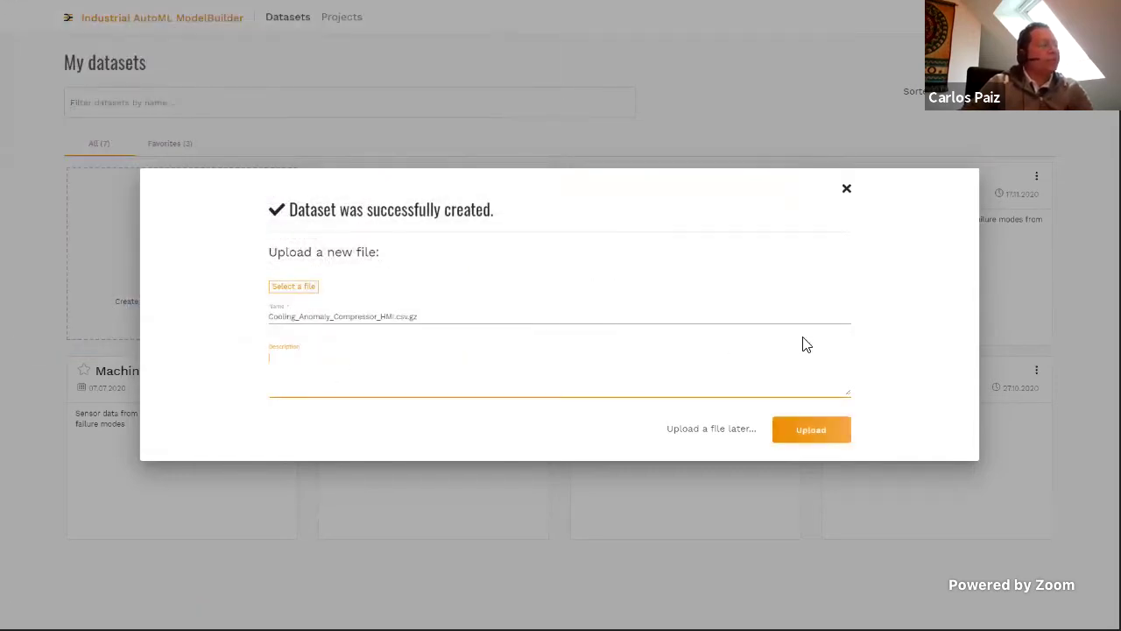
pyautogui.write('Compressor data')
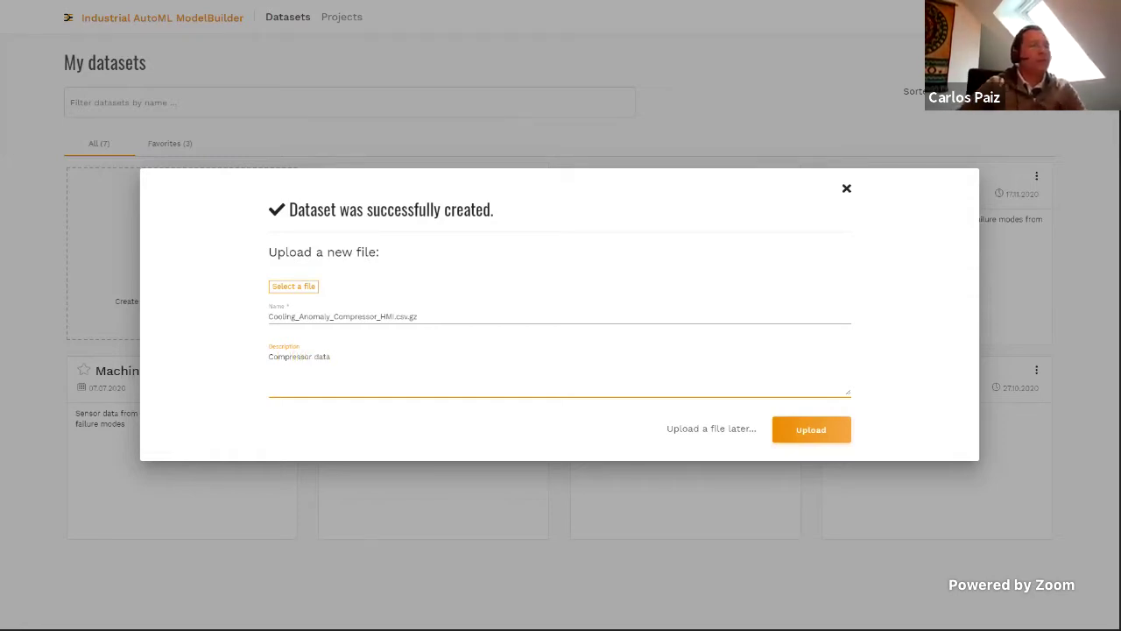
pyautogui.click(838, 431)
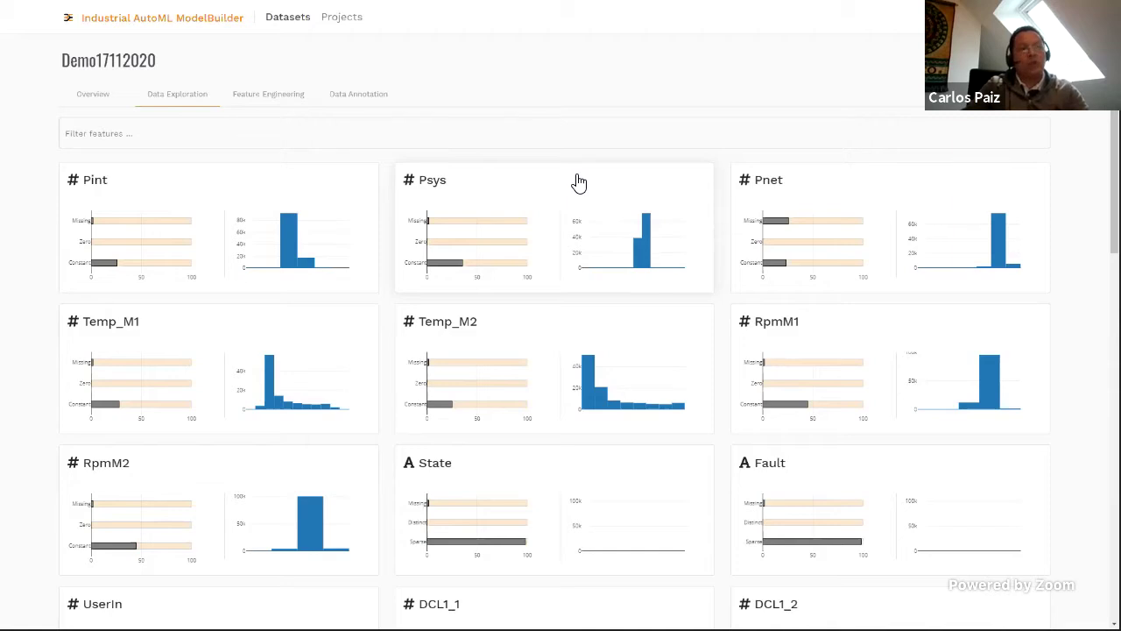
# - Inspect the Pint feature's time series around the Apr 23, 2018 peak and add the comment "Preasure peak" to the feature
pyautogui.moveTo(778, 222)
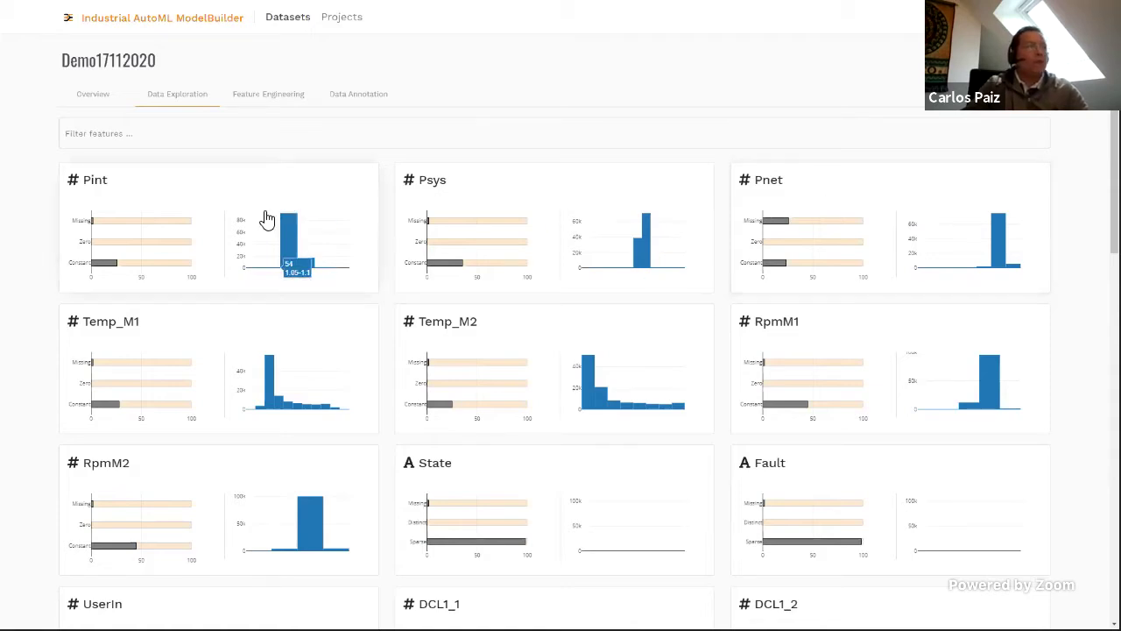
pyautogui.click(203, 203)
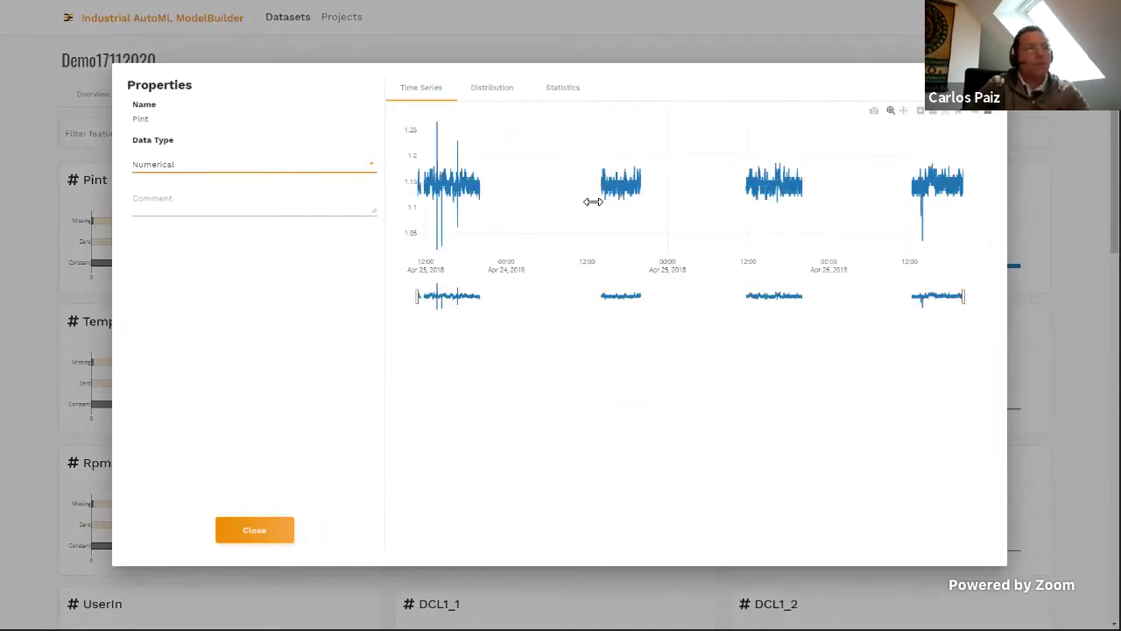
pyautogui.moveTo(599, 185); pyautogui.dragTo(626, 185)
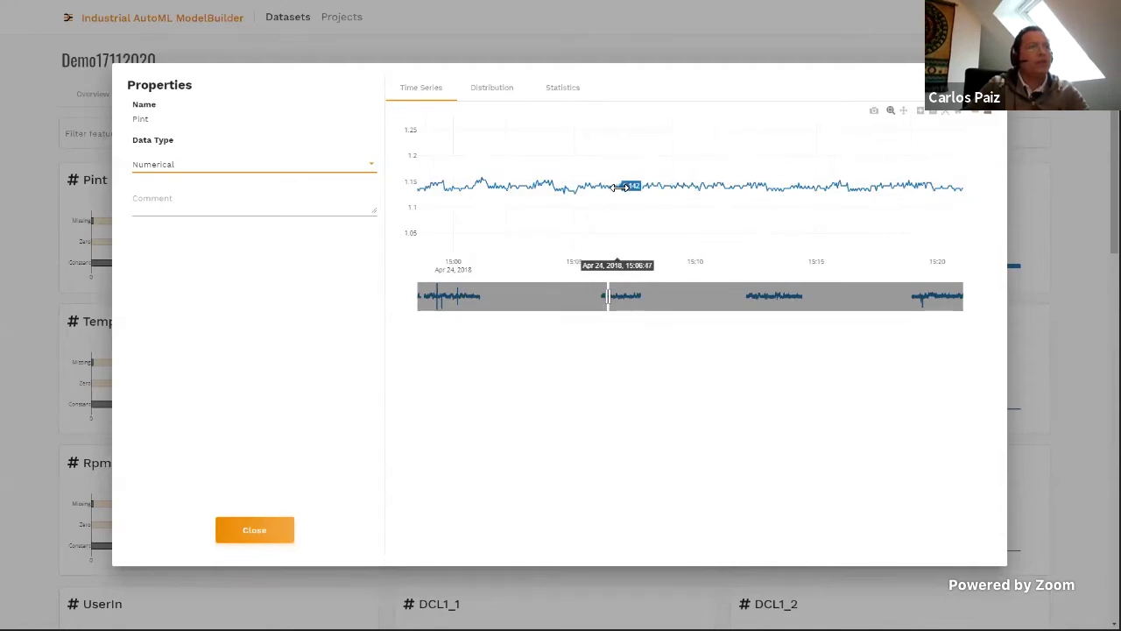
pyautogui.doubleClick(625, 184)
pyautogui.moveTo(427, 178); pyautogui.dragTo(452, 186)
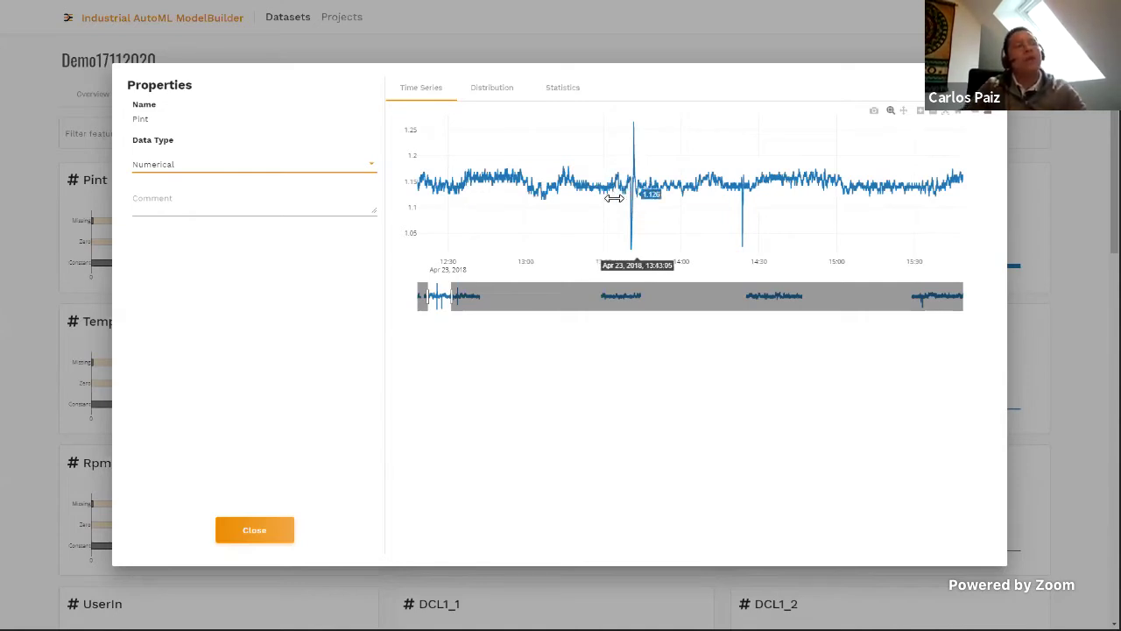
pyautogui.moveTo(613, 182); pyautogui.dragTo(649, 183)
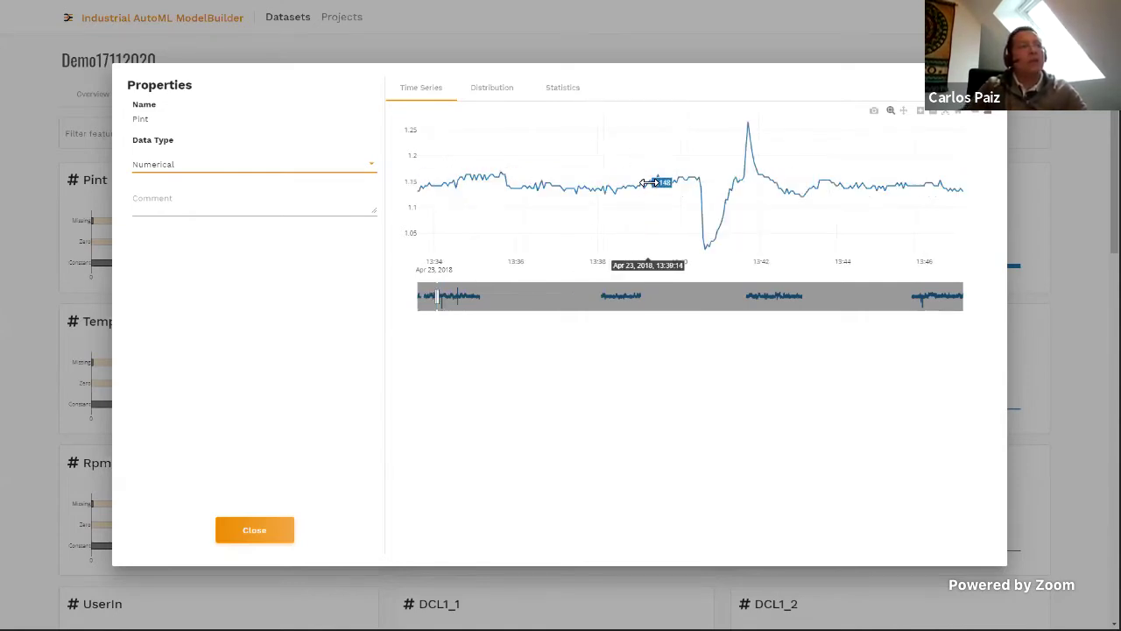
pyautogui.click(173, 208)
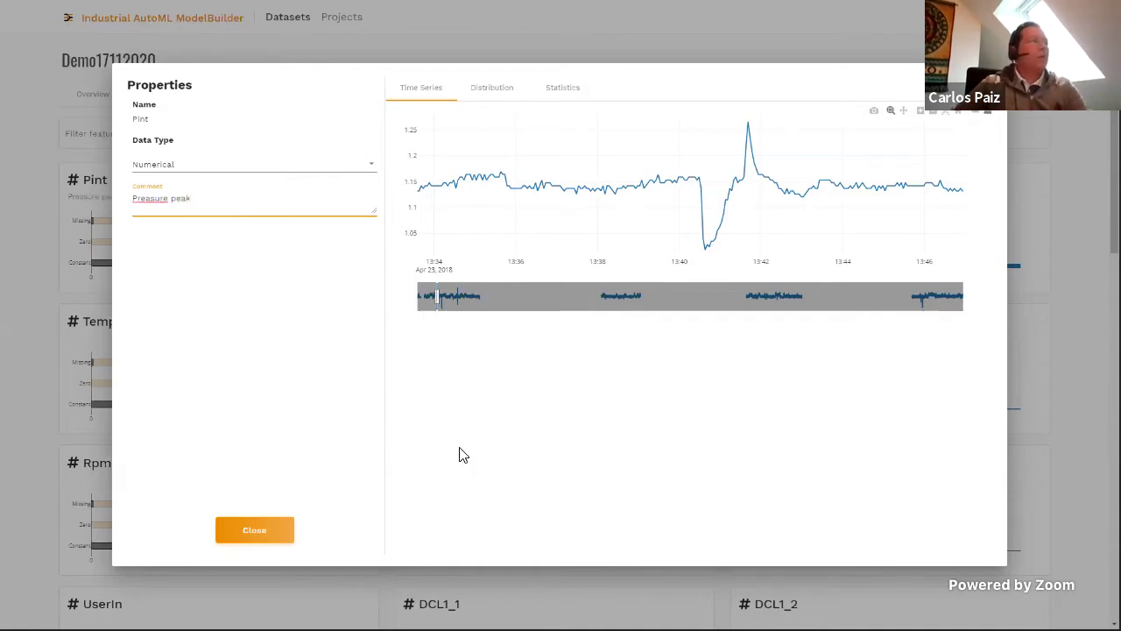
pyautogui.click(259, 534)
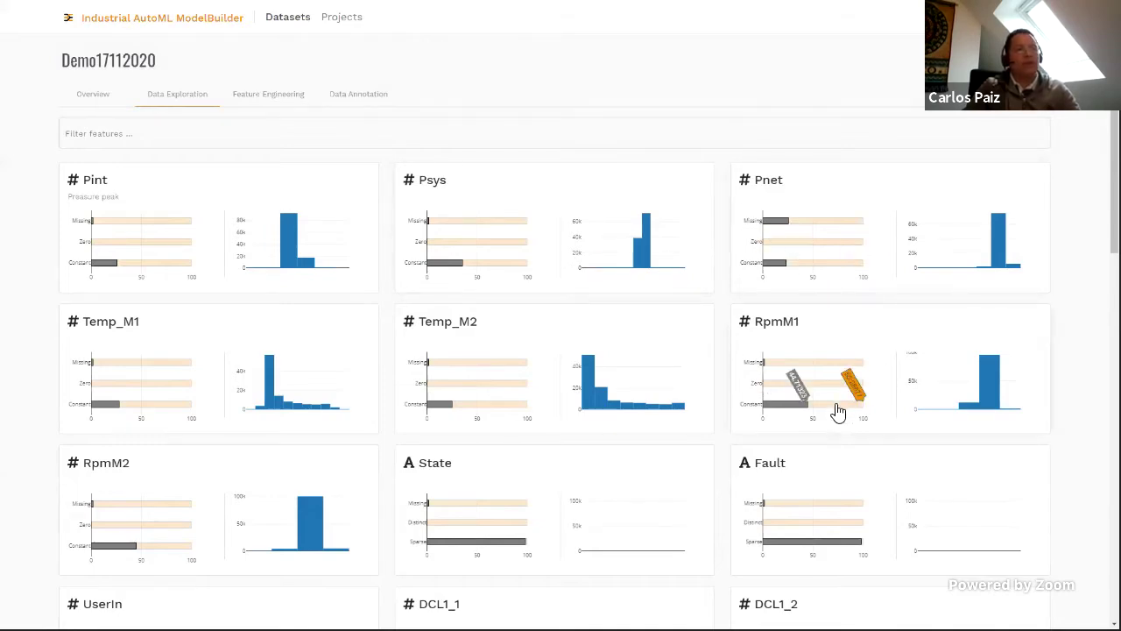
# - Create a custom feature from the Temp_M1 column with the basic calculation f(x) = Δx
pyautogui.scroll(-1, 838, 408)
pyautogui.scroll(-4, 837, 411)
pyautogui.scroll(4, 837, 413)
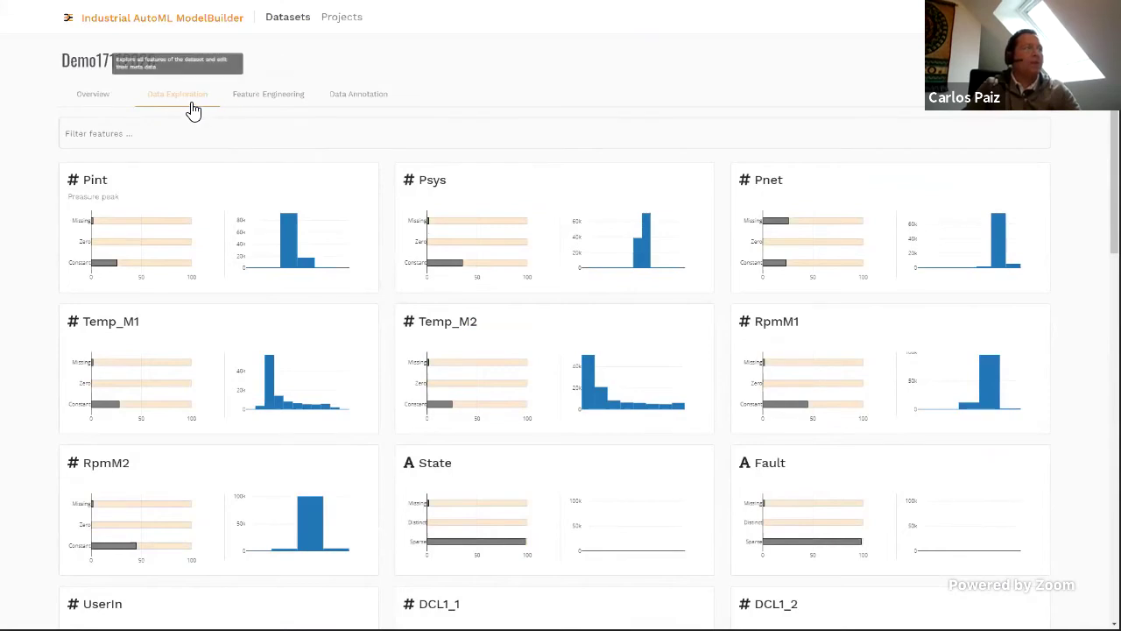
pyautogui.click(267, 103)
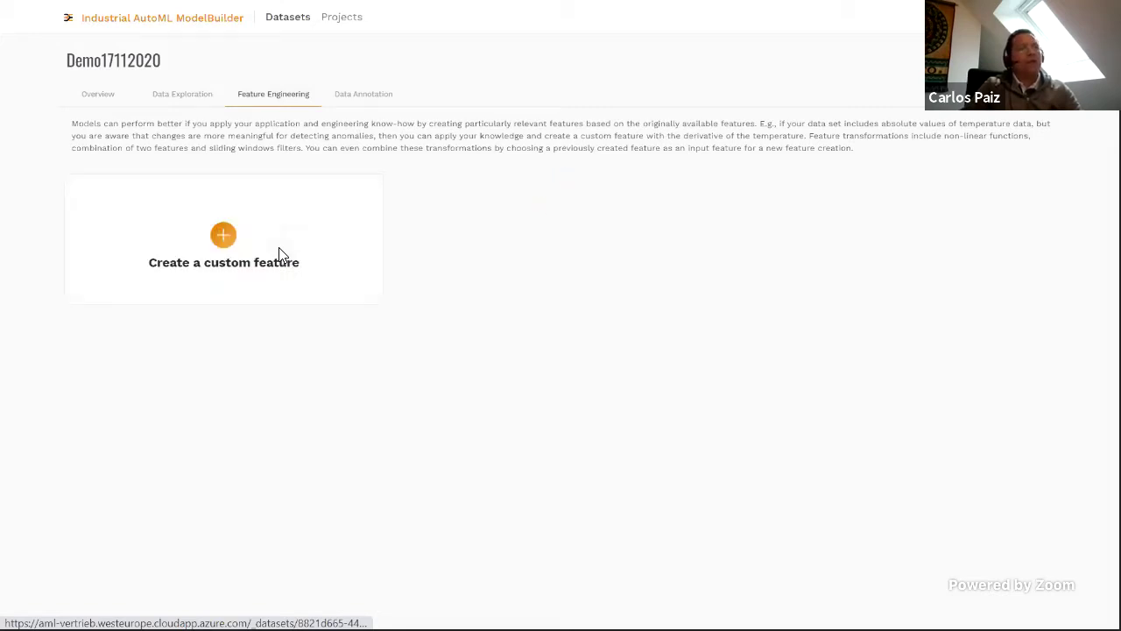
pyautogui.click(224, 237)
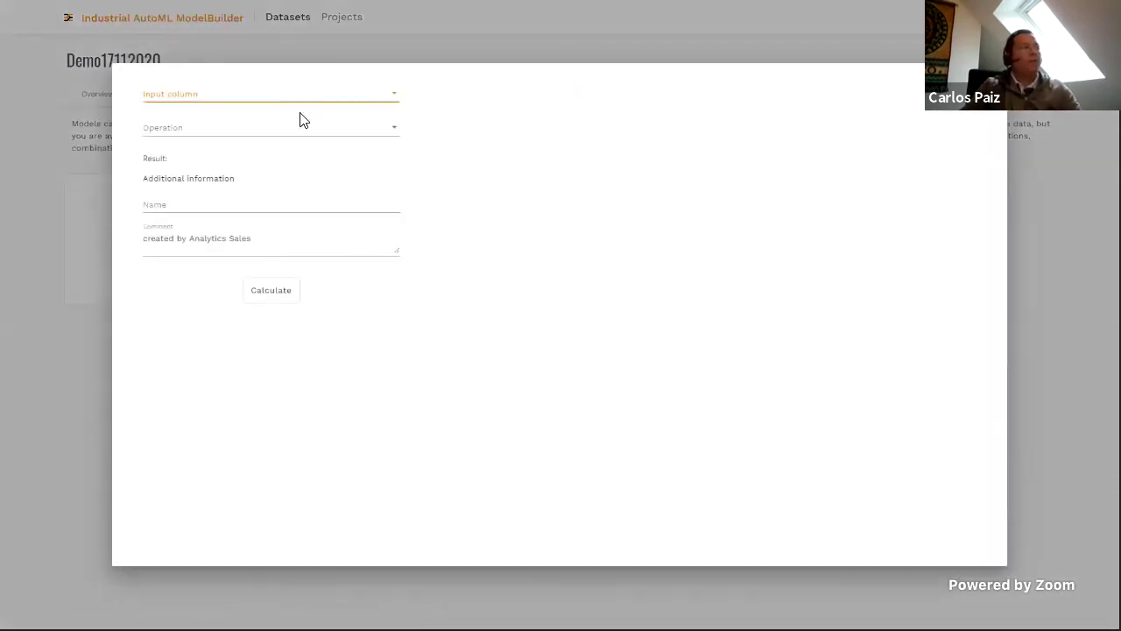
pyautogui.click(393, 100)
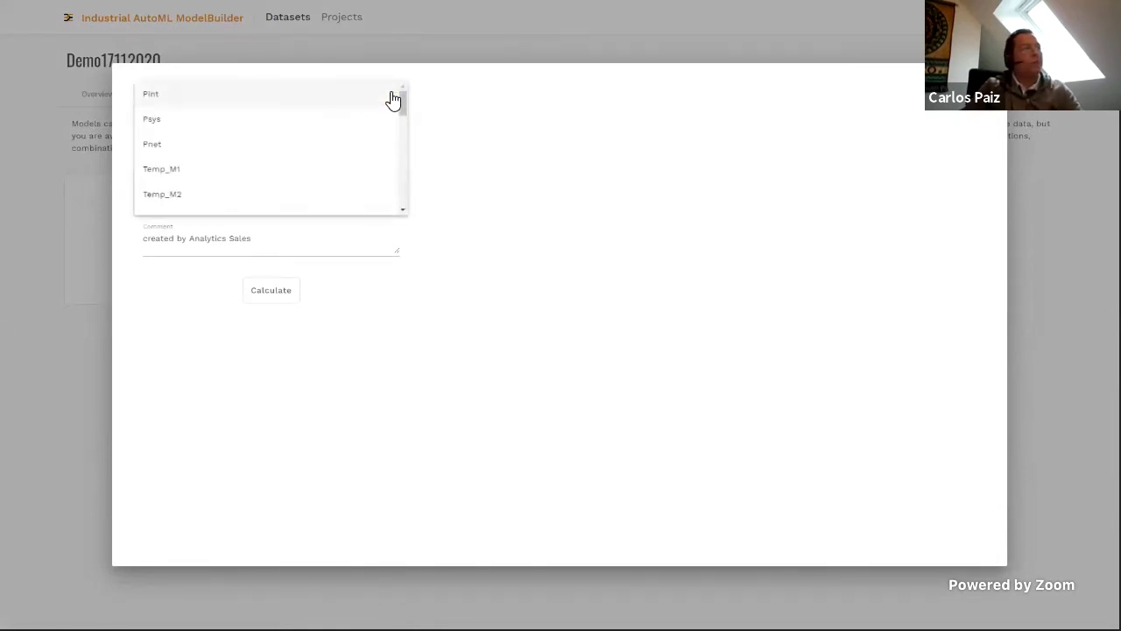
pyautogui.click(190, 175)
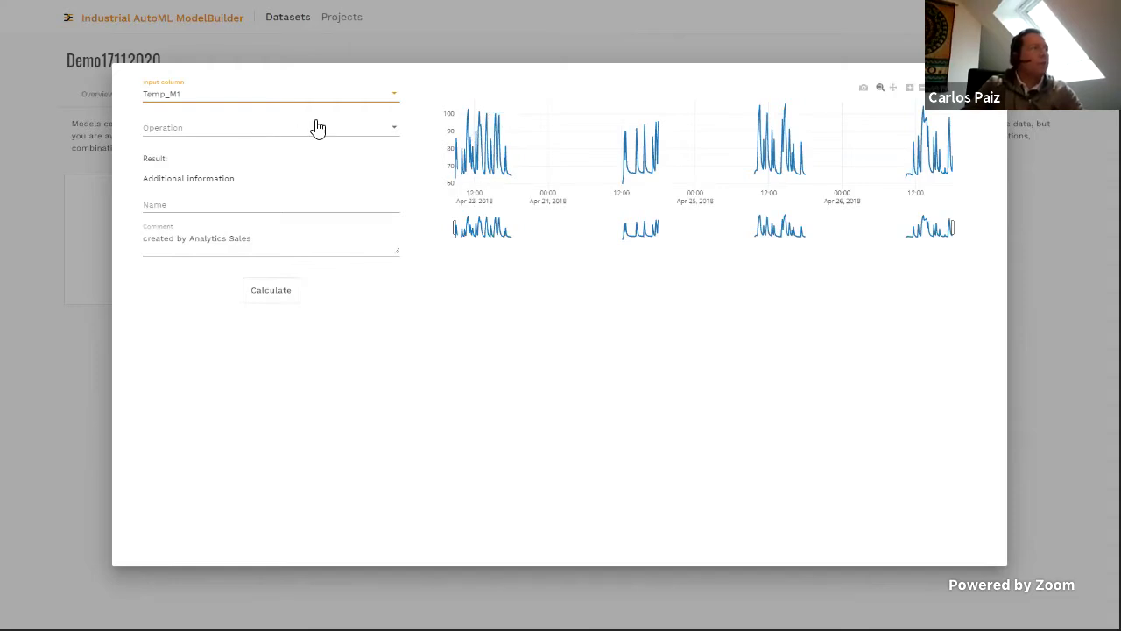
pyautogui.click(310, 134)
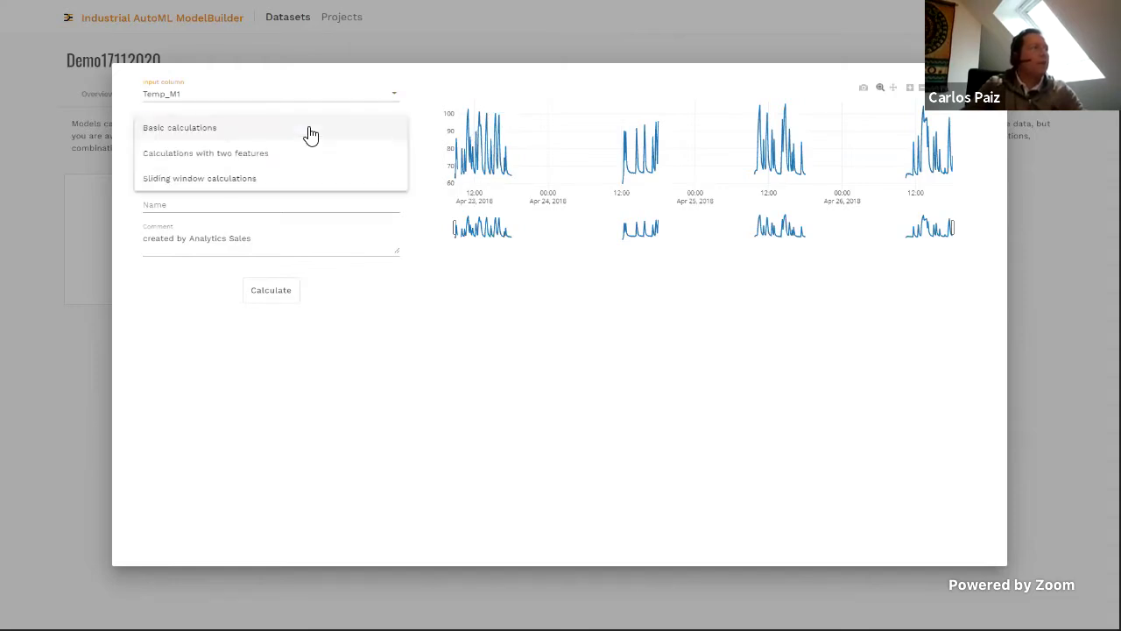
pyautogui.click(212, 129)
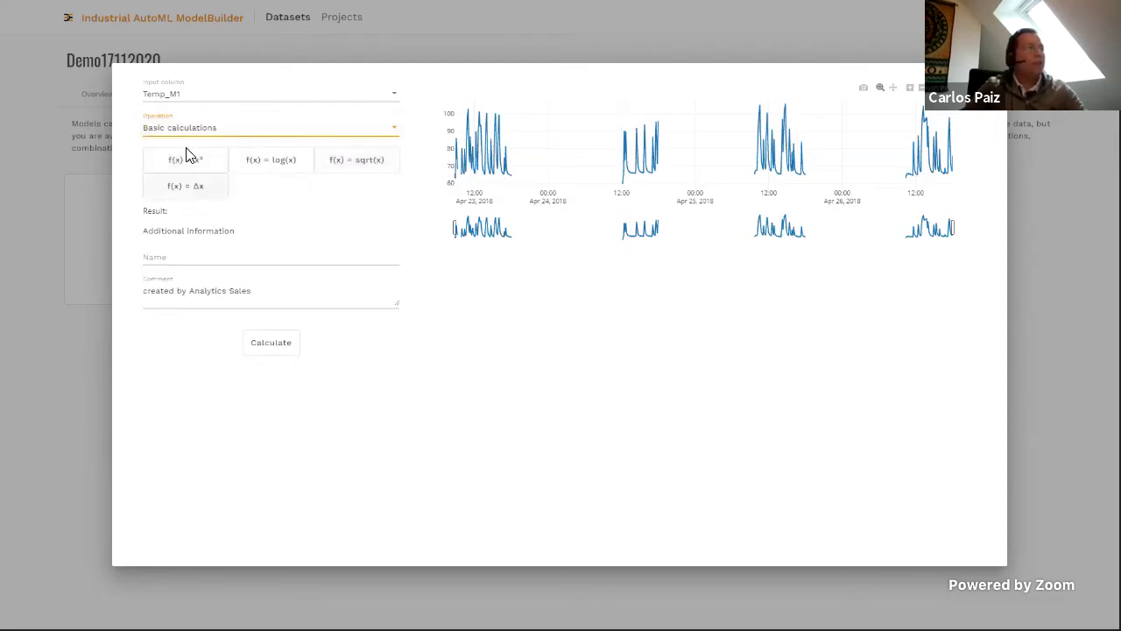
pyautogui.click(203, 185)
pyautogui.click(268, 345)
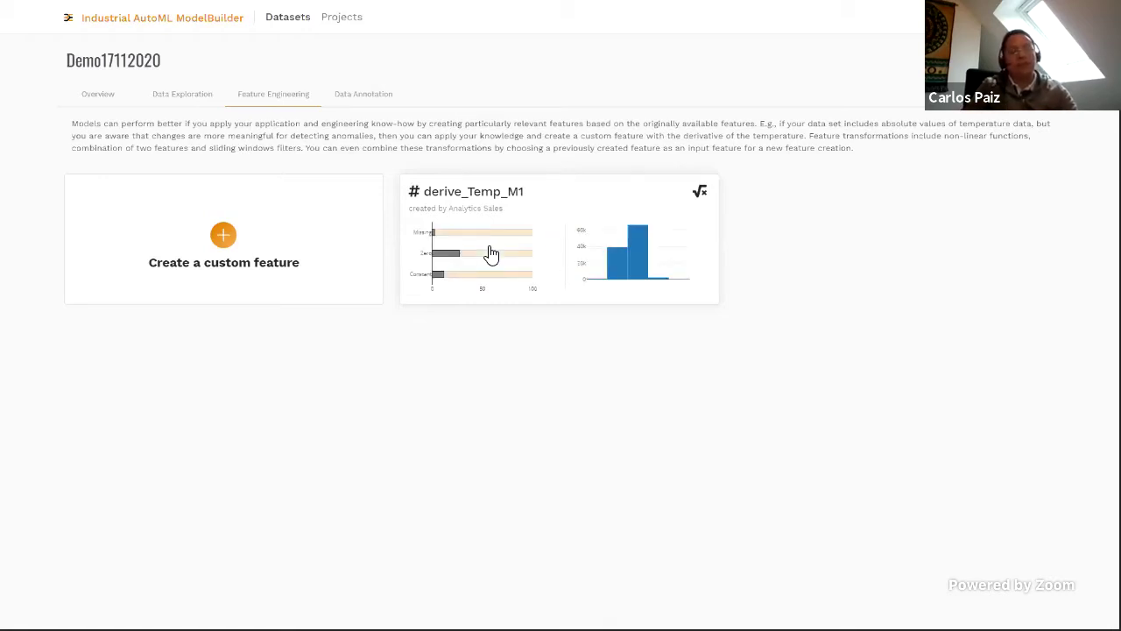
# - Examine the derived Temp_M1 feature's time series, including a short section on Apr 24, 2018
pyautogui.moveTo(502, 252)
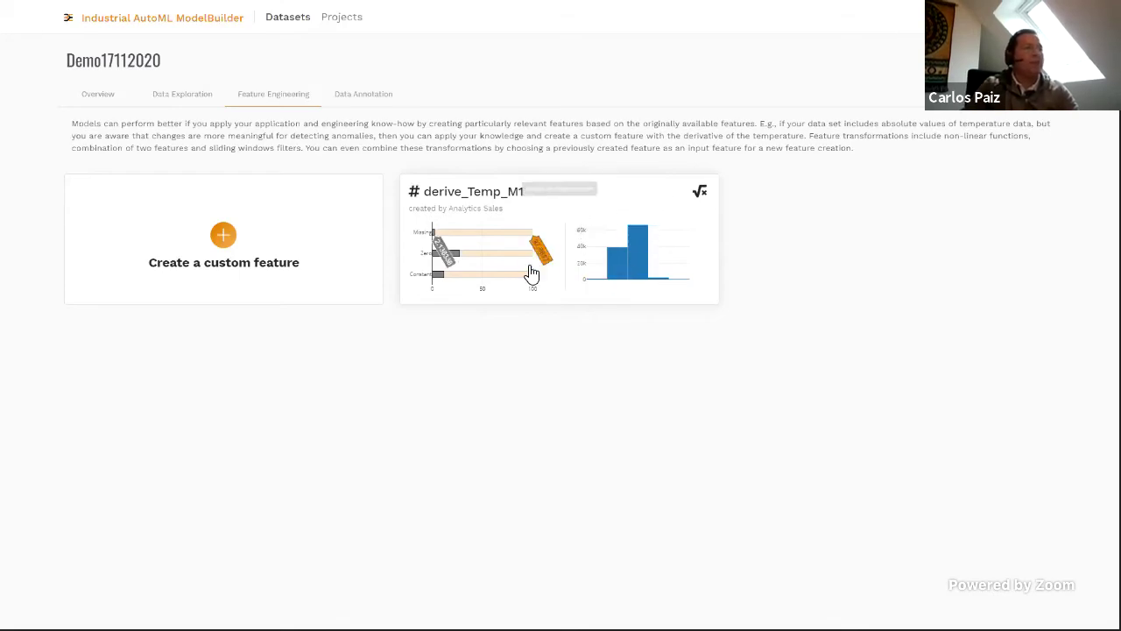
pyautogui.click(584, 206)
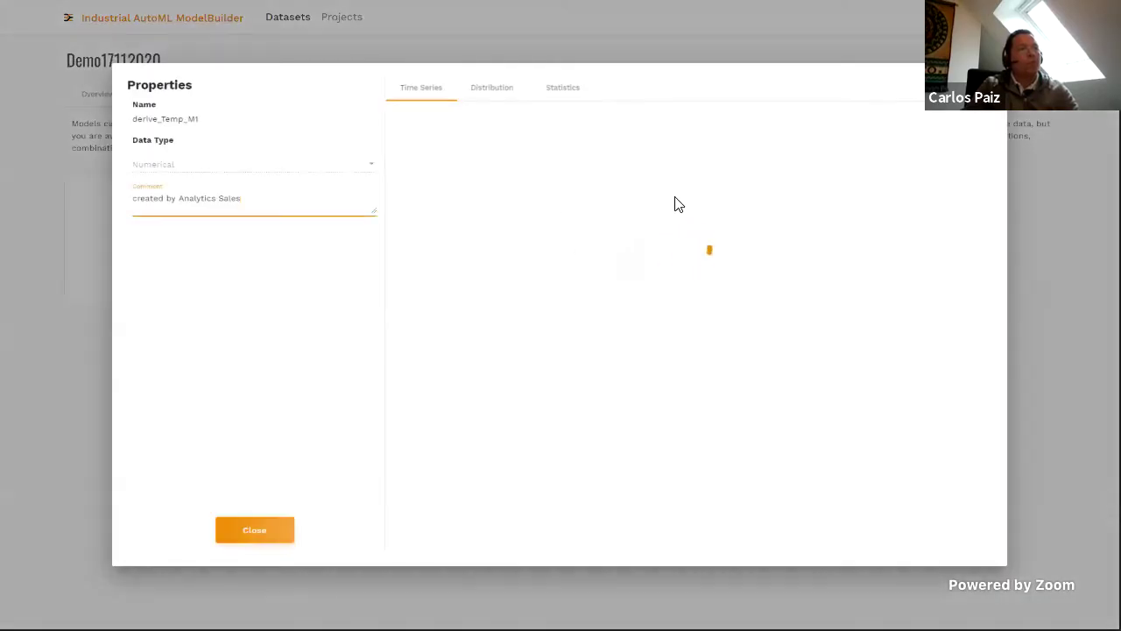
pyautogui.moveTo(602, 189); pyautogui.dragTo(719, 187)
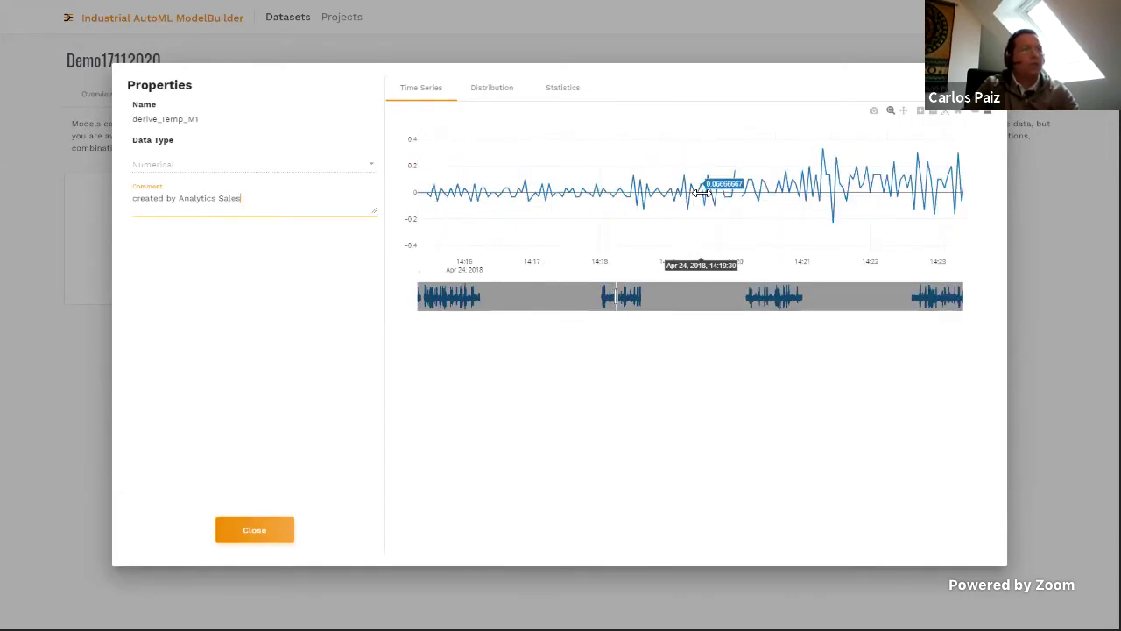
pyautogui.doubleClick(605, 191)
pyautogui.click(252, 530)
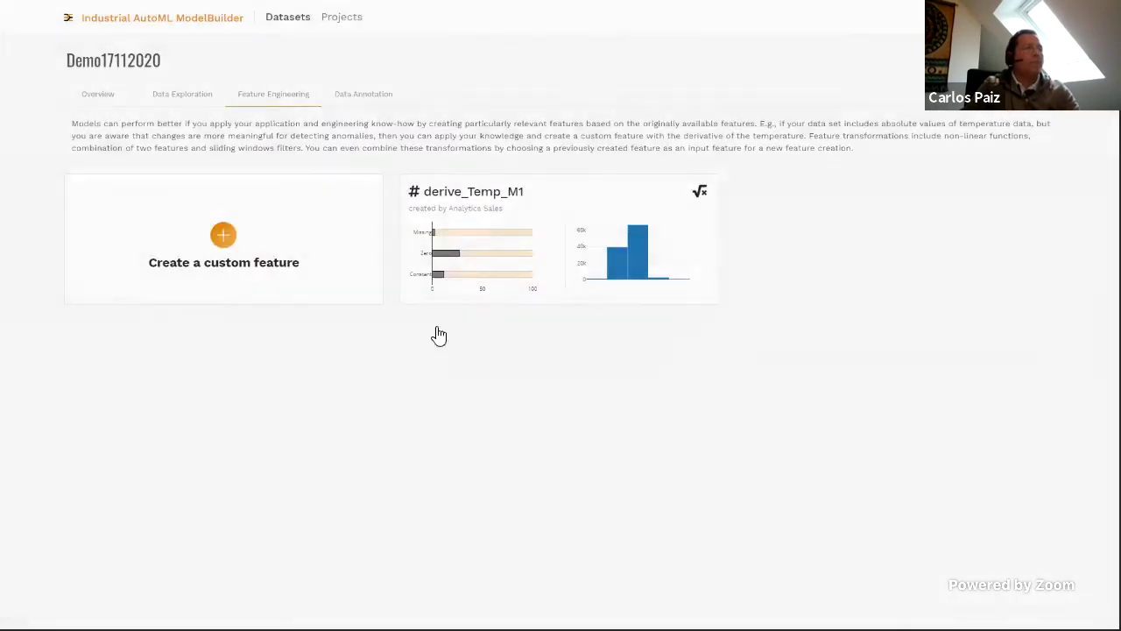
# - Load the features Pint, Temp_M1 and RpmM1 together into the data annotation chart and scale the data
pyautogui.click(366, 97)
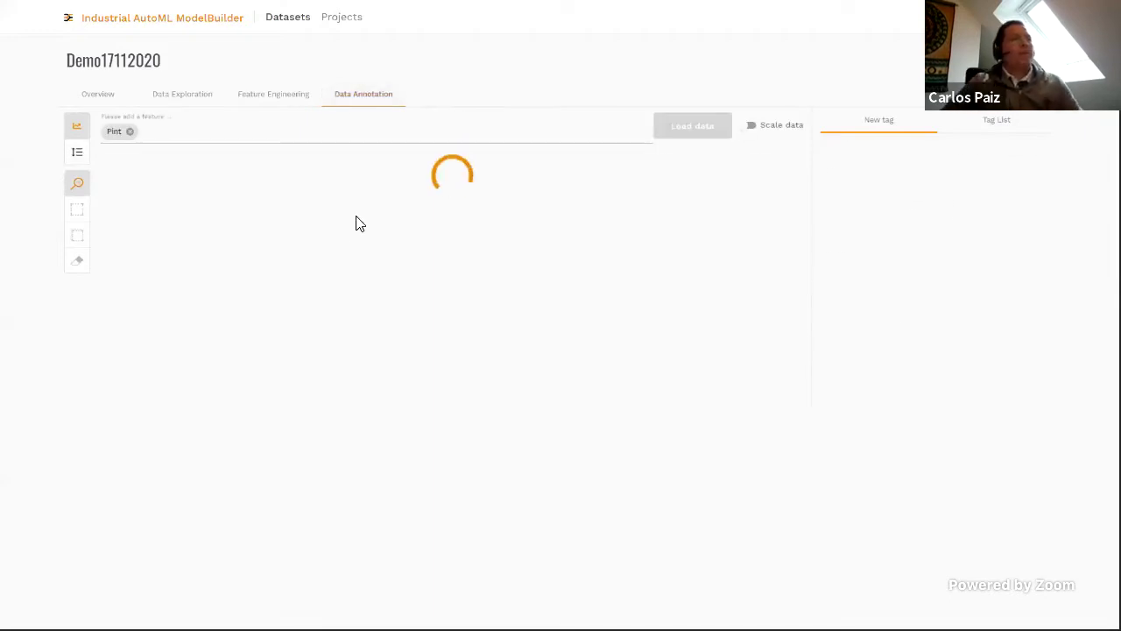
pyautogui.click(150, 132)
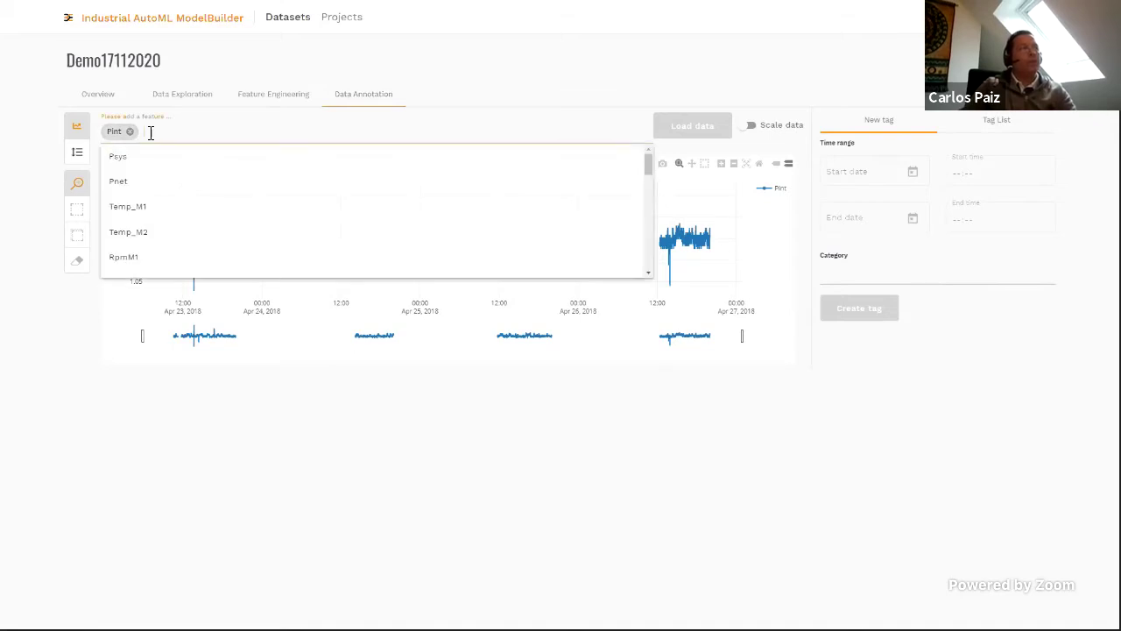
pyautogui.click(145, 207)
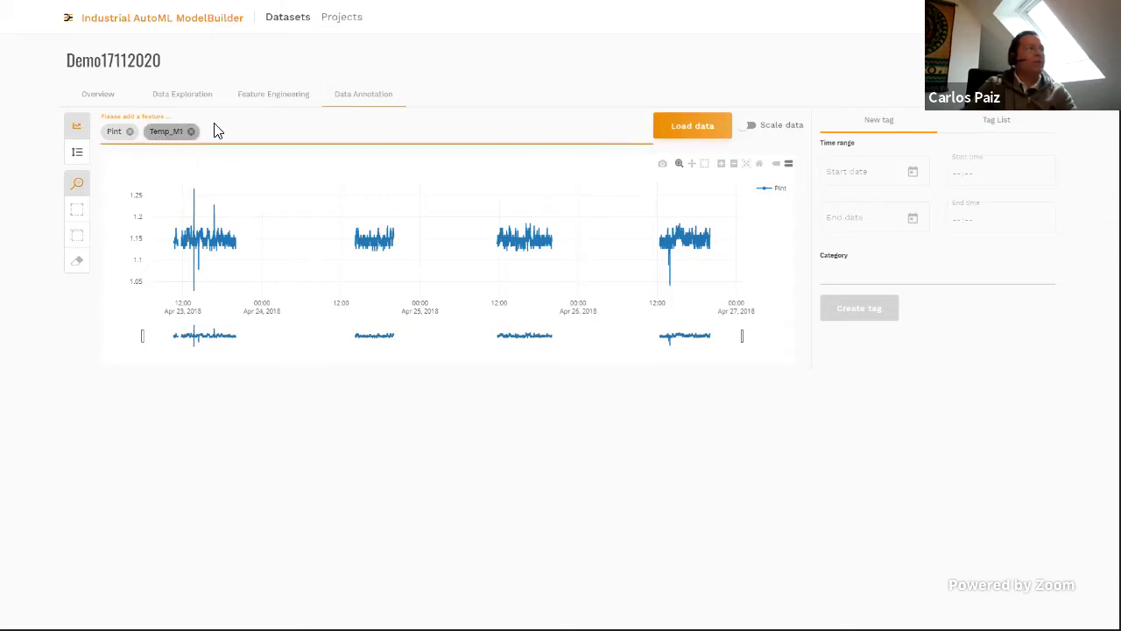
pyautogui.click(208, 138)
pyautogui.click(165, 232)
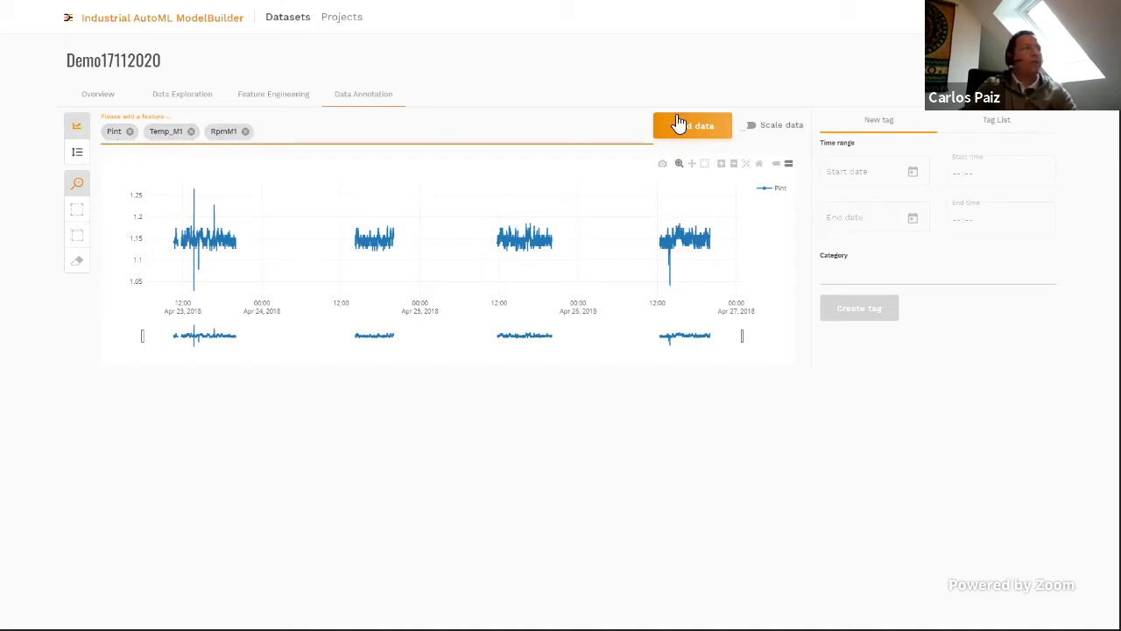
pyautogui.click(701, 130)
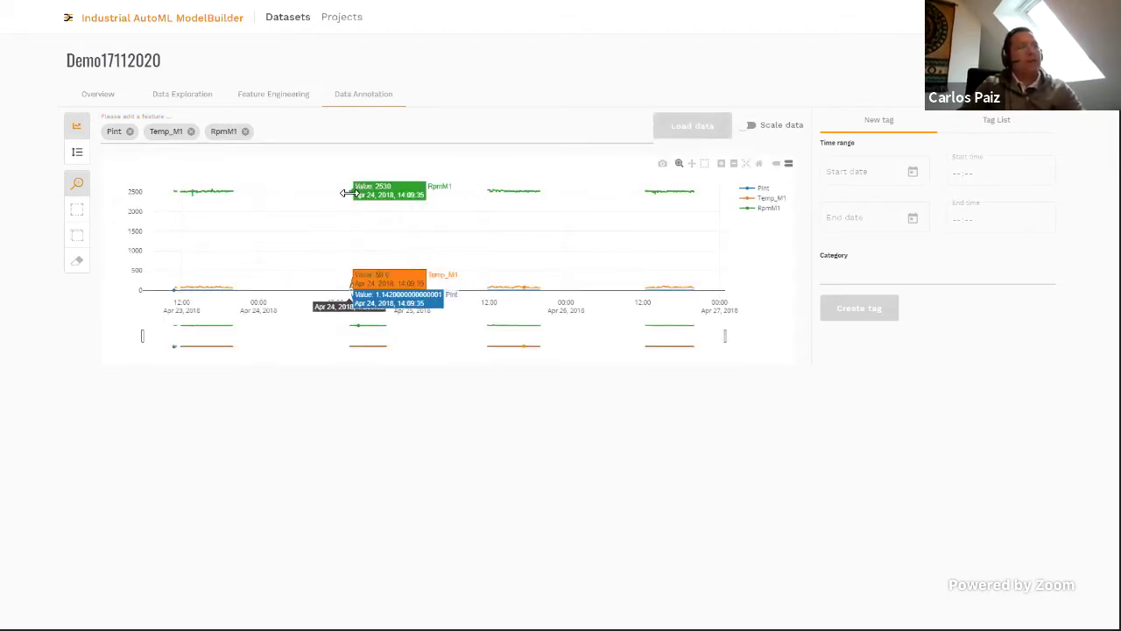
pyautogui.click(751, 127)
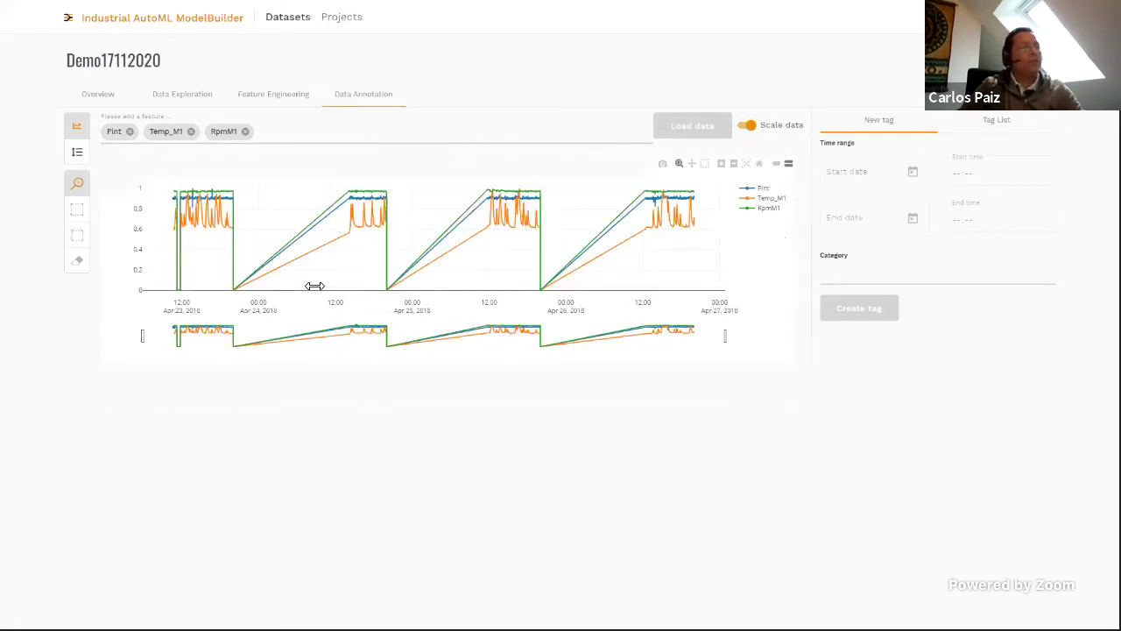
# - Tag three flat Temp_M1 stretches on Apr 24, 2018 as normal: about 15:10–16:06, 16:57–17:22 and 18:20–18:49
pyautogui.moveTo(347, 226); pyautogui.dragTo(388, 224)
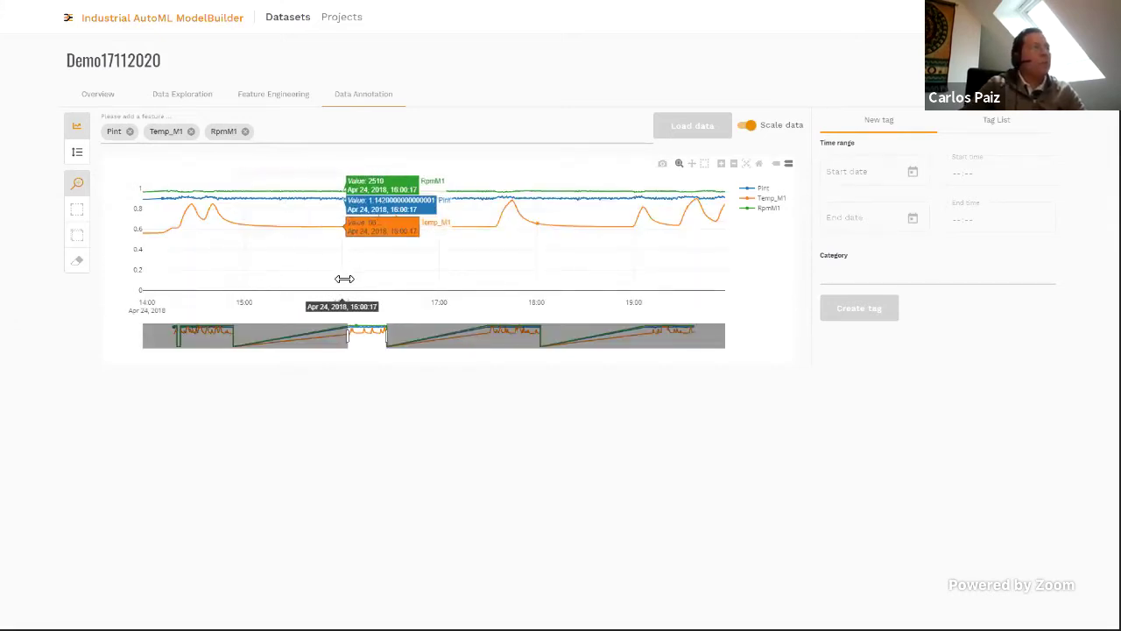
pyautogui.click(776, 168)
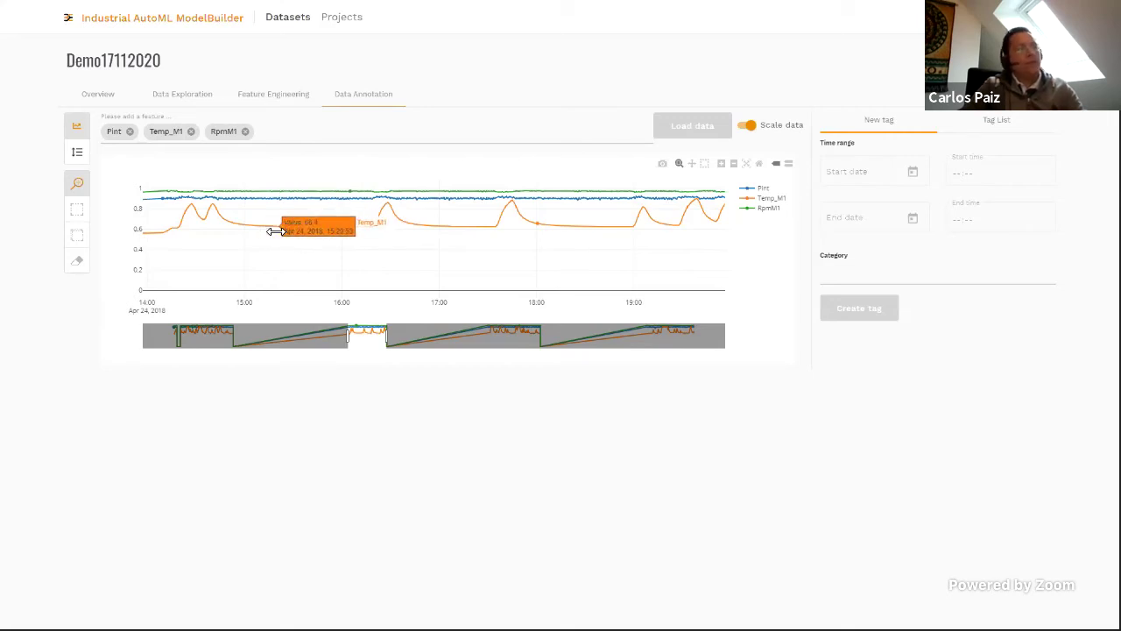
pyautogui.click(78, 210)
pyautogui.moveTo(261, 219); pyautogui.dragTo(352, 219)
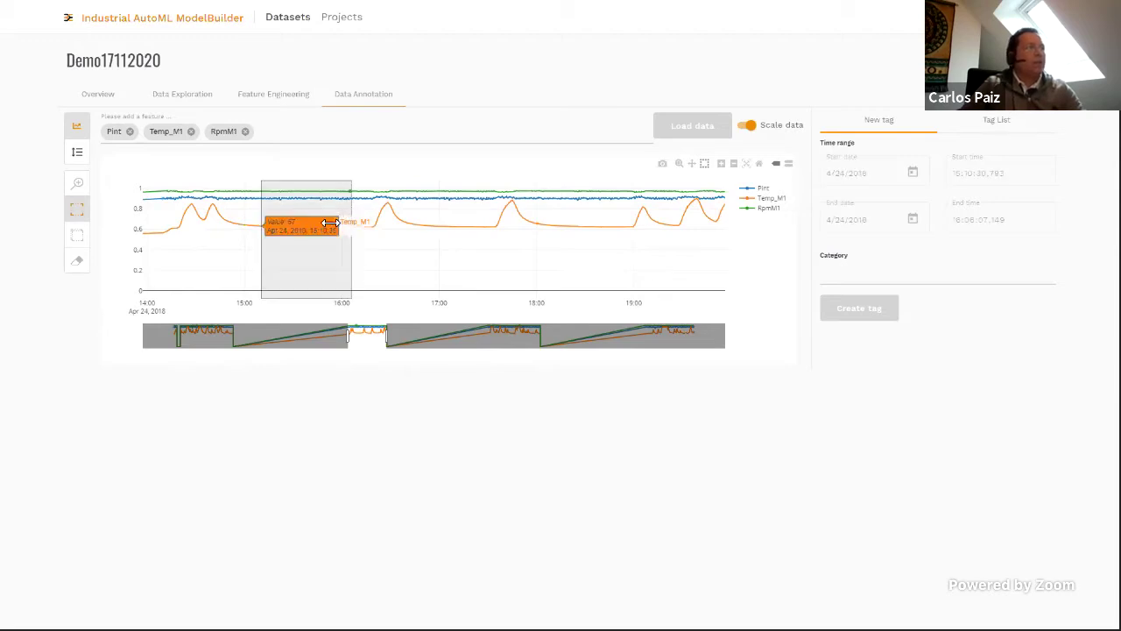
pyautogui.moveTo(434, 219)
pyautogui.mouseDown()
pyautogui.moveTo(491, 218)
pyautogui.moveTo(475, 218)
pyautogui.mouseUp()
pyautogui.moveTo(570, 215); pyautogui.dragTo(617, 214)
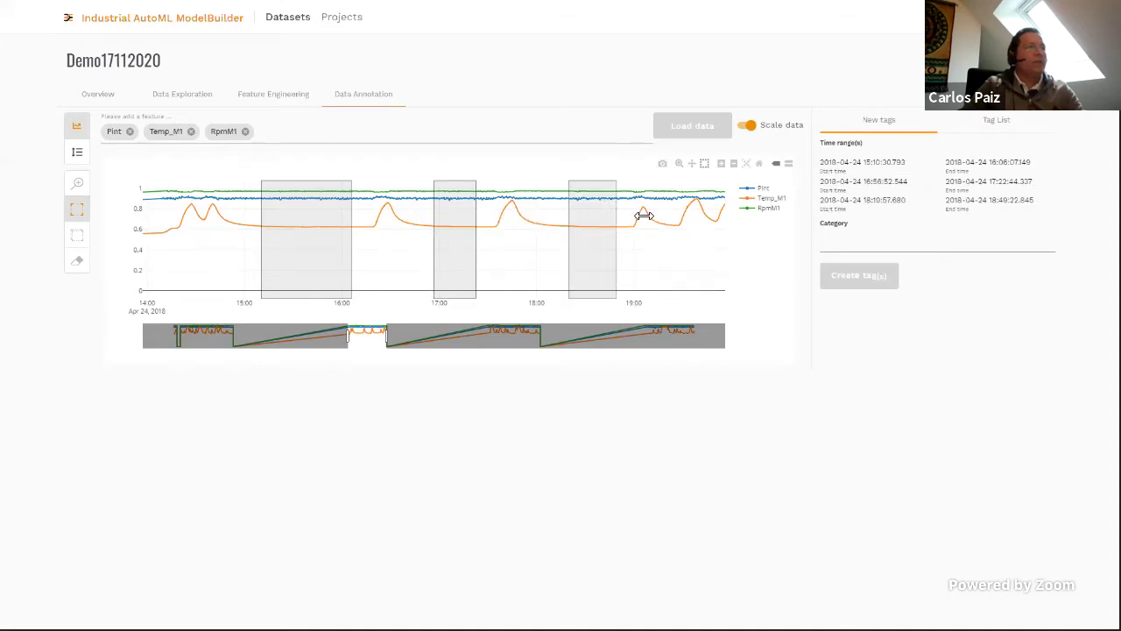
pyautogui.click(867, 246)
pyautogui.click(853, 270)
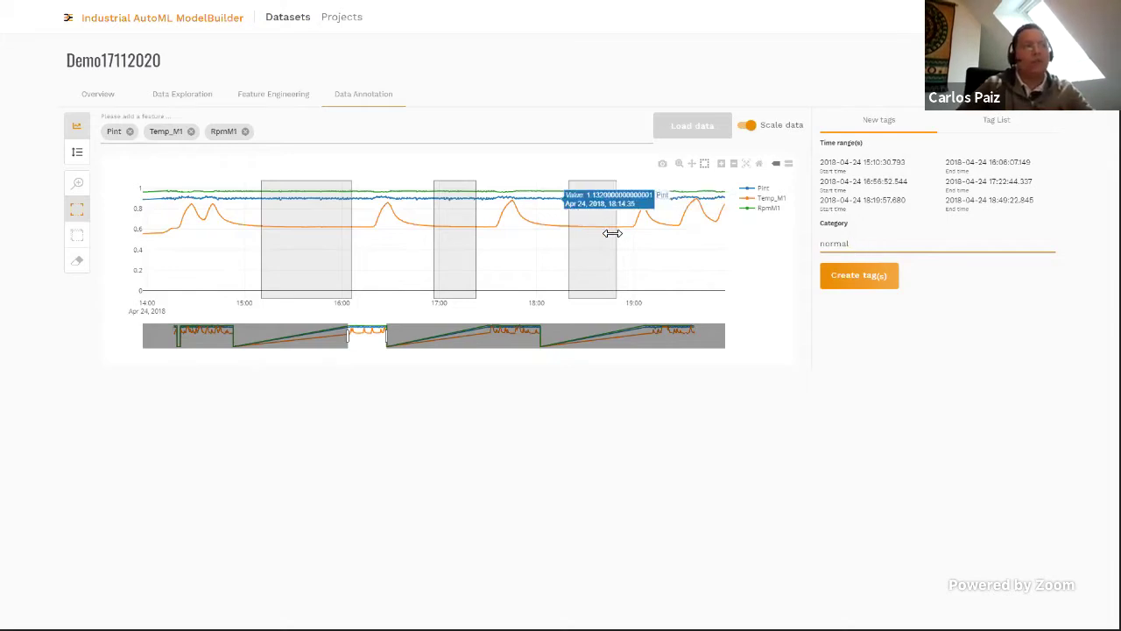
pyautogui.click(840, 281)
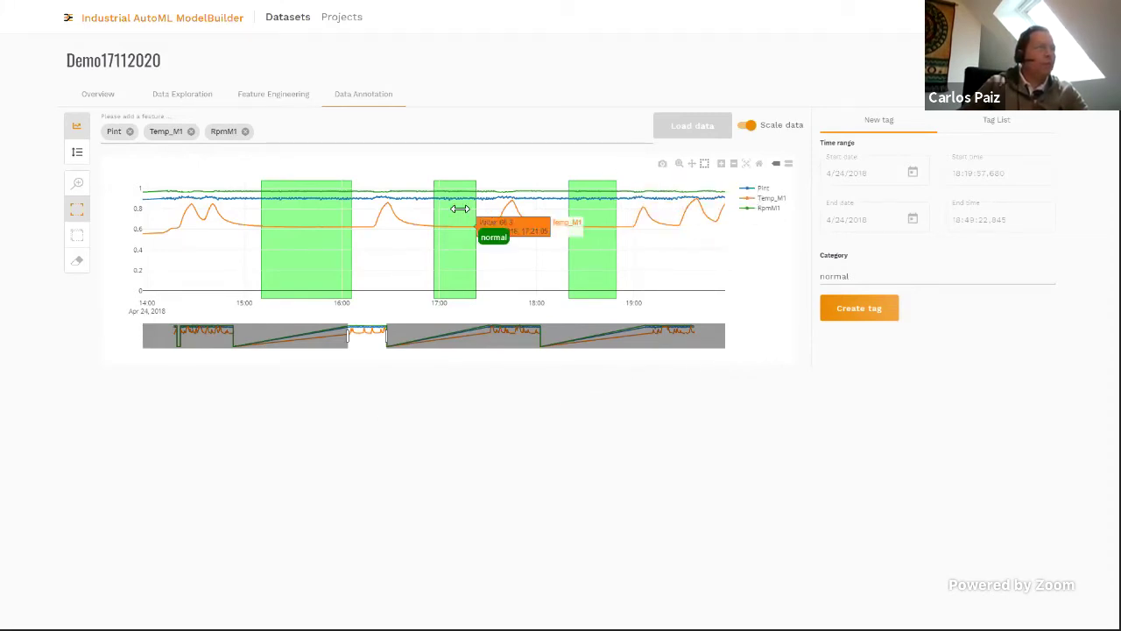
# - Tag the two Temp_M1 peaks on Apr 24, 2018, about 16:16–16:35 and 17:34–17:51, as anomaly
pyautogui.moveTo(366, 210); pyautogui.dragTo(401, 210)
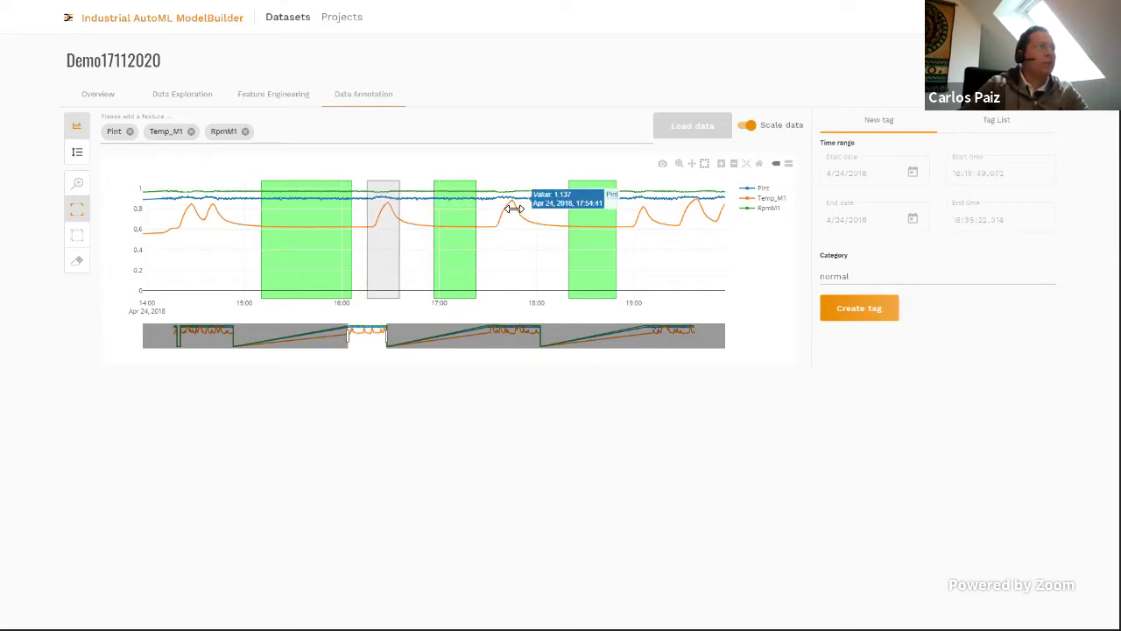
pyautogui.moveTo(494, 212); pyautogui.dragTo(524, 213)
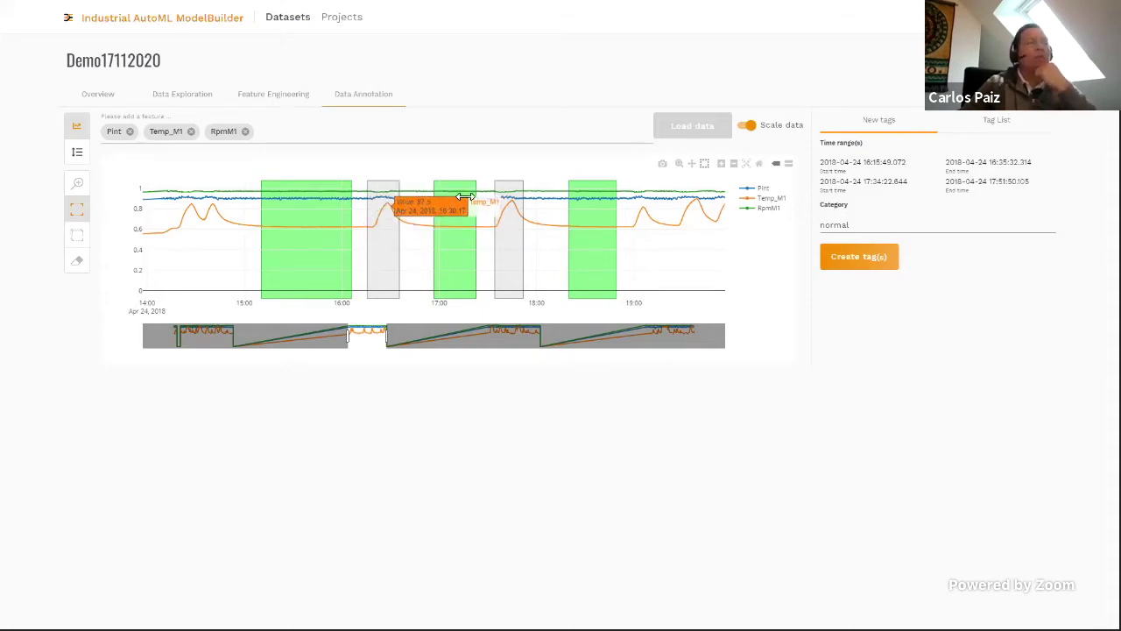
pyautogui.click(877, 225)
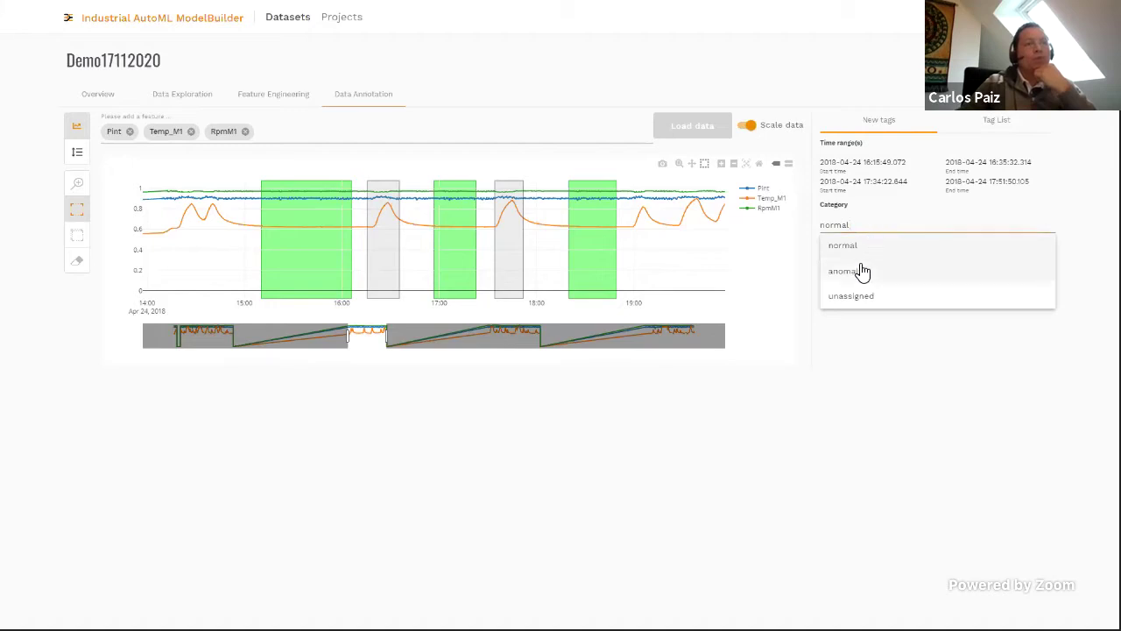
pyautogui.click(859, 269)
pyautogui.click(858, 260)
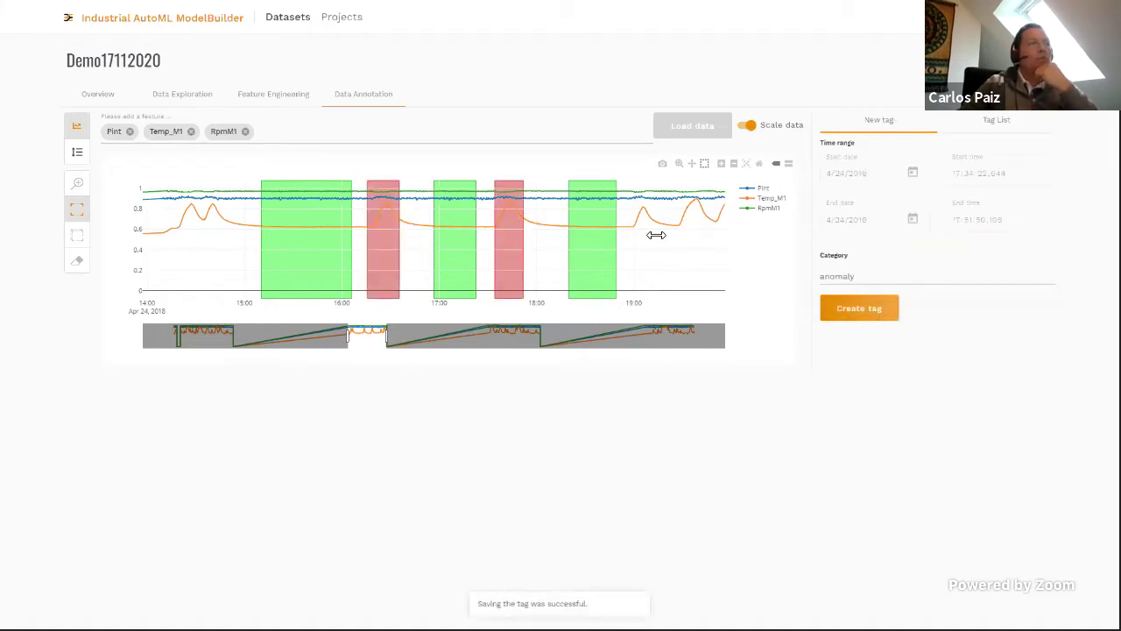
# - Tag the Temp_M1 peak at about 19:00–19:11 on Apr 24, 2018 with the custom category cooling-system-down
pyautogui.moveTo(633, 219); pyautogui.dragTo(651, 219)
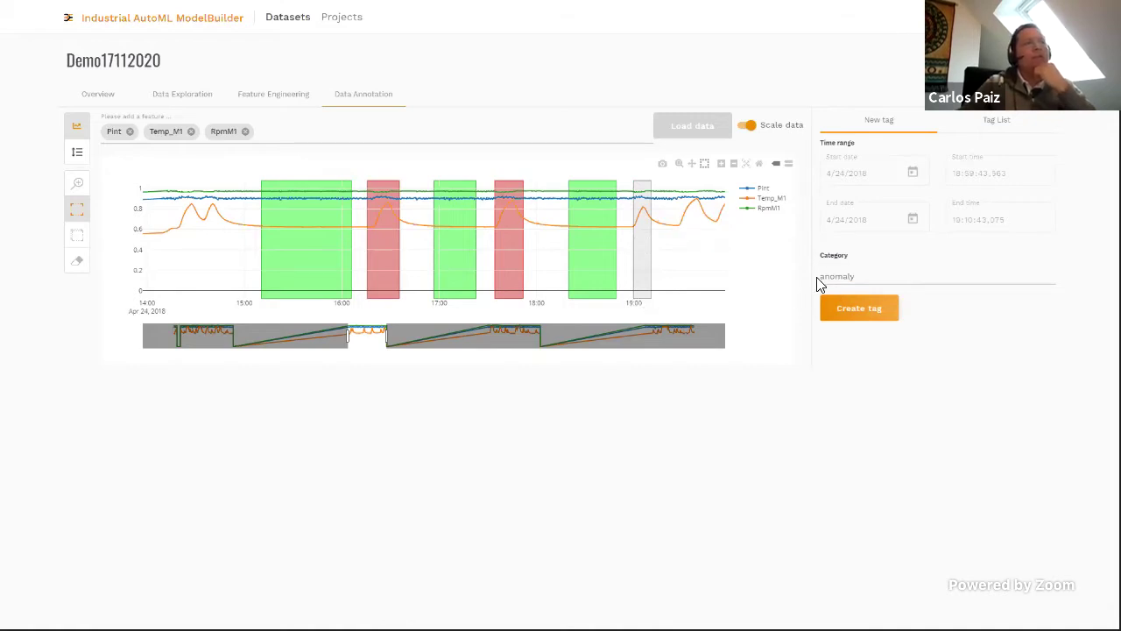
pyautogui.click(858, 277)
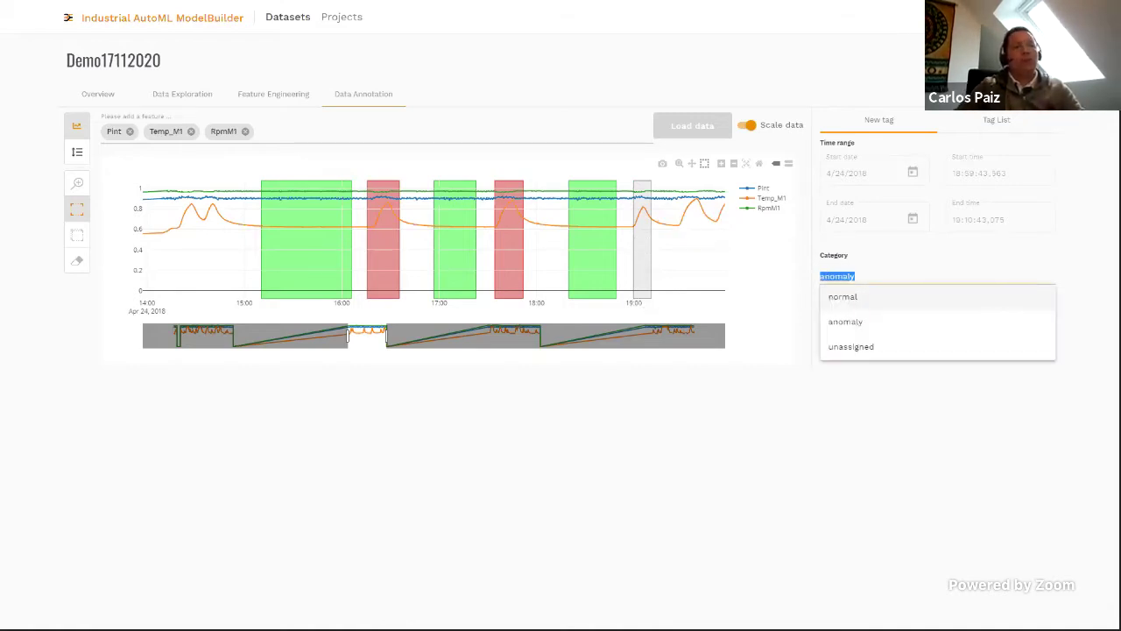
pyautogui.write('col')
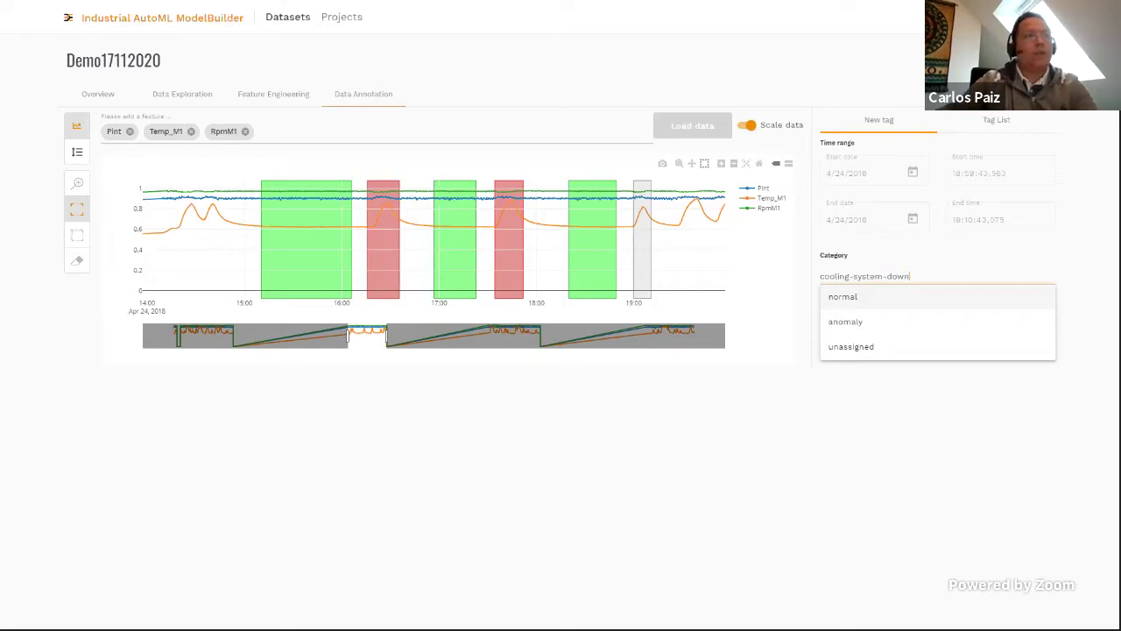
pyautogui.click(933, 440)
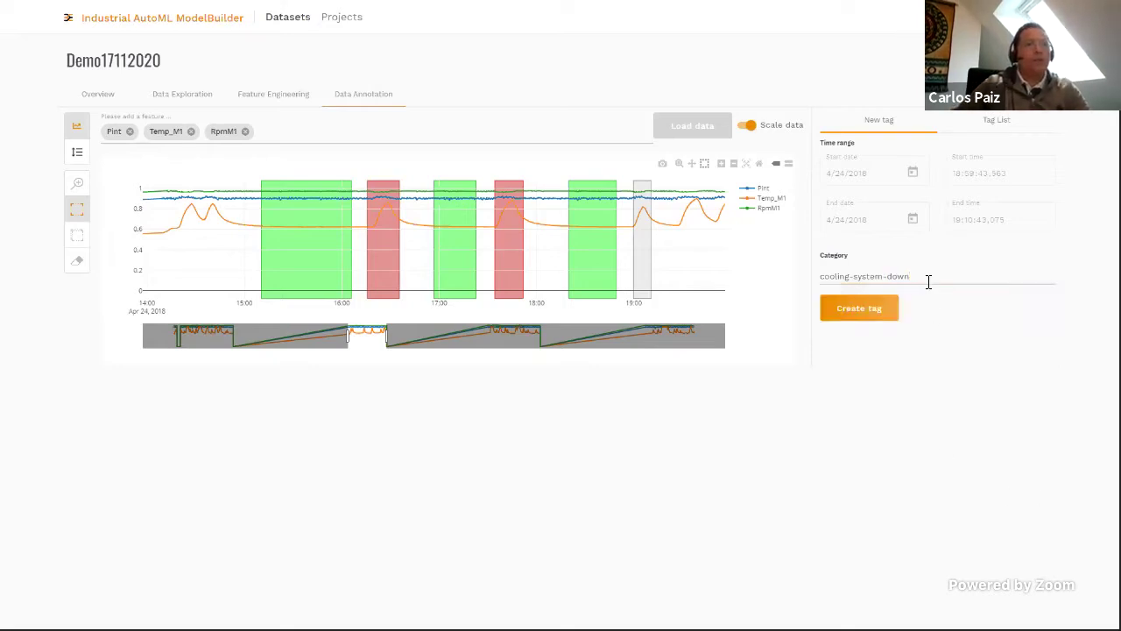
pyautogui.click(861, 312)
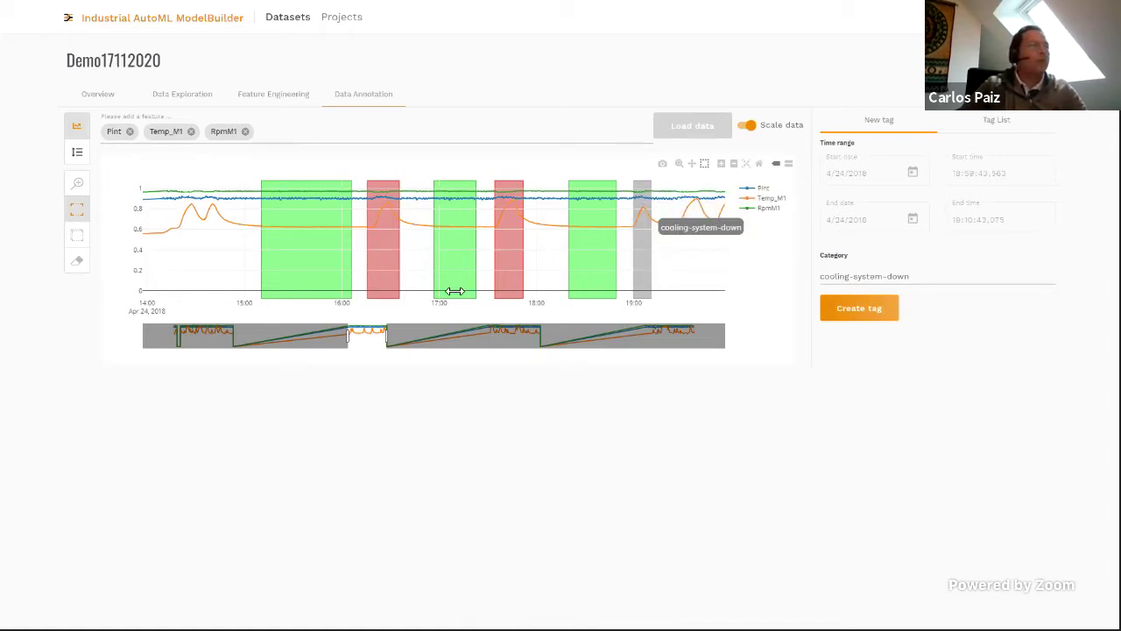
pyautogui.moveTo(368, 335)
pyautogui.mouseDown()
pyautogui.moveTo(526, 336)
pyautogui.moveTo(358, 345)
pyautogui.mouseUp()
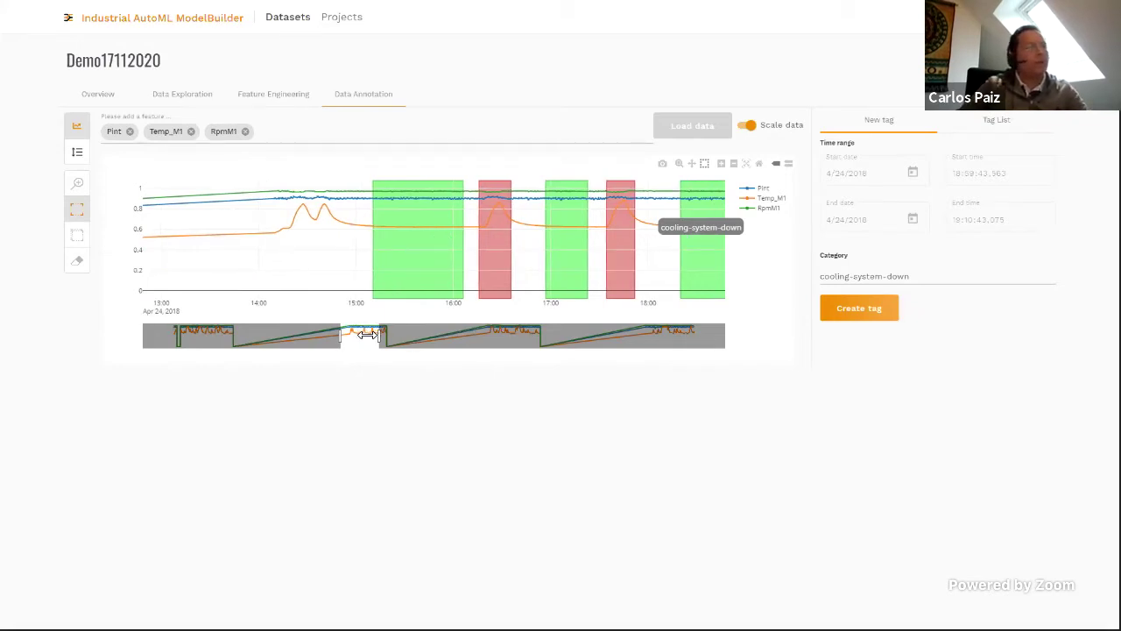
pyautogui.moveTo(368, 336); pyautogui.dragTo(372, 336)
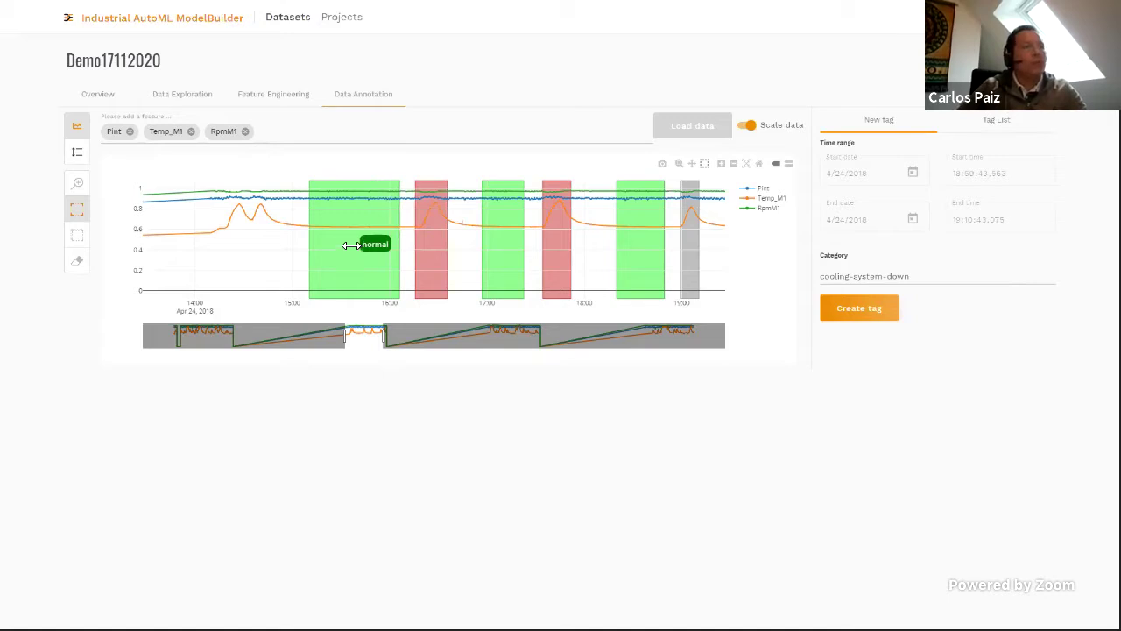
# - Create a new project named Demo17112020 with the description "Demo"
pyautogui.click(336, 27)
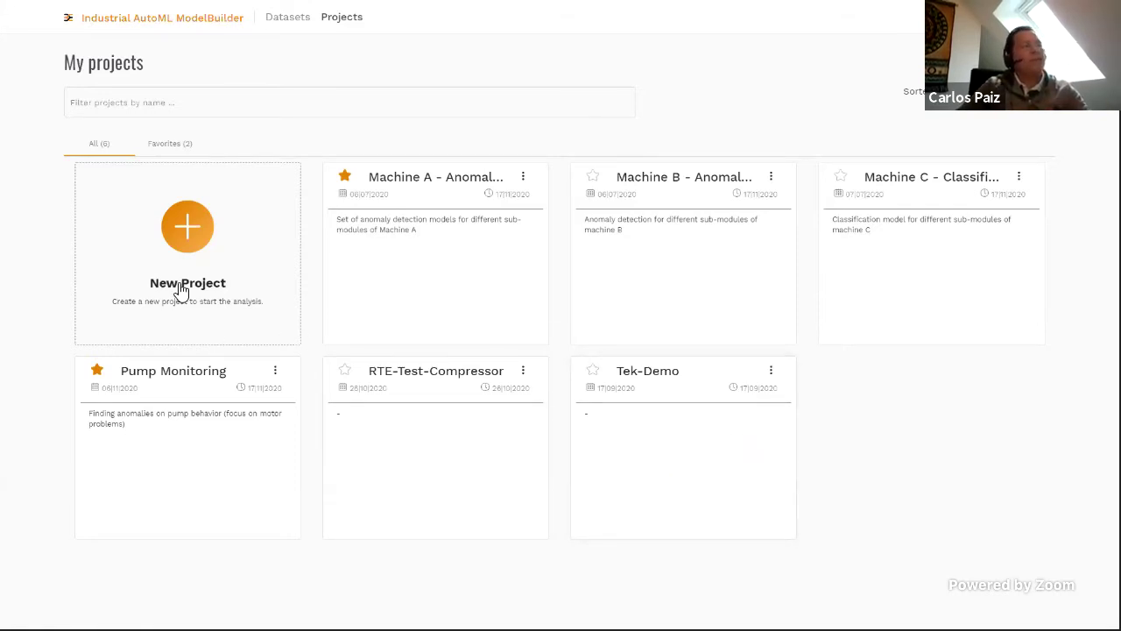
pyautogui.click(187, 227)
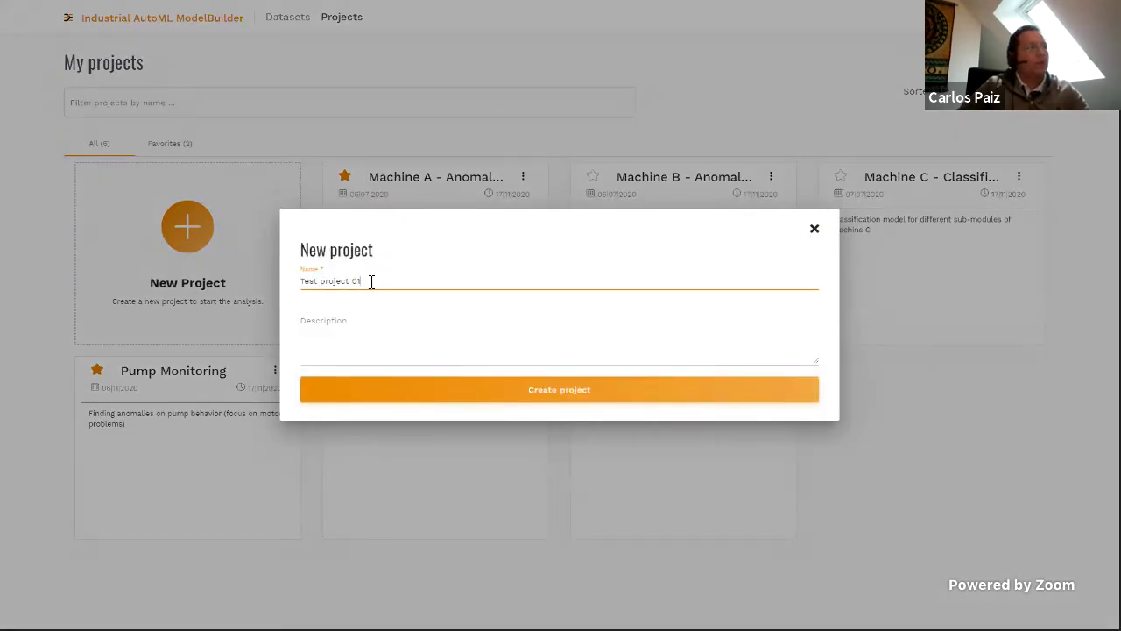
pyautogui.moveTo(371, 281); pyautogui.dragTo(279, 282)
pyautogui.write('Demo17112020')
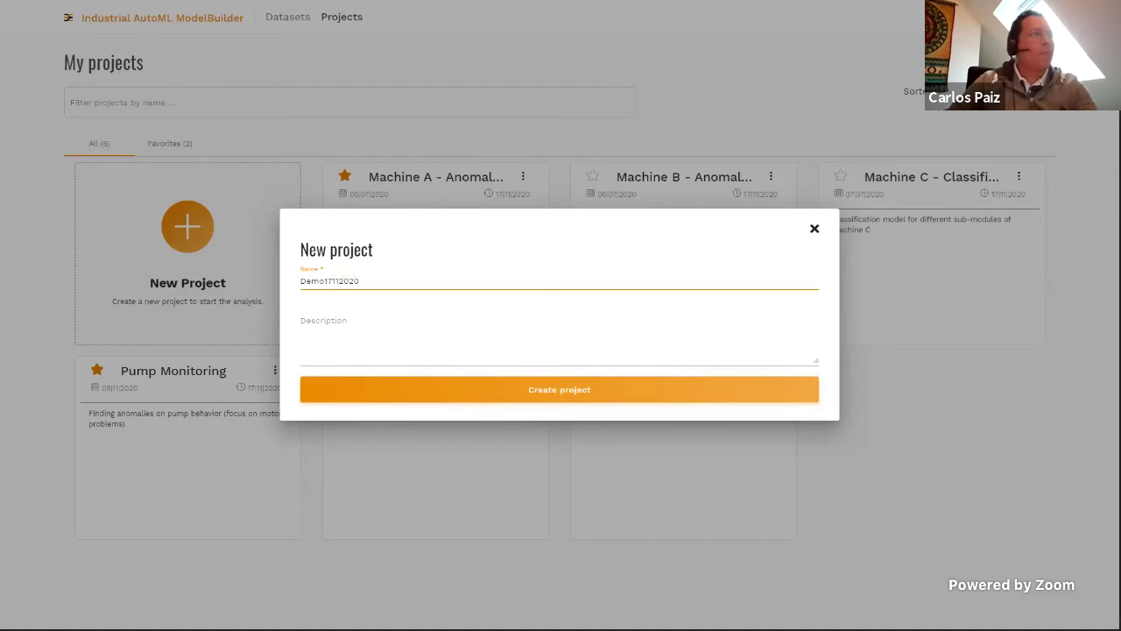
pyautogui.click(415, 338)
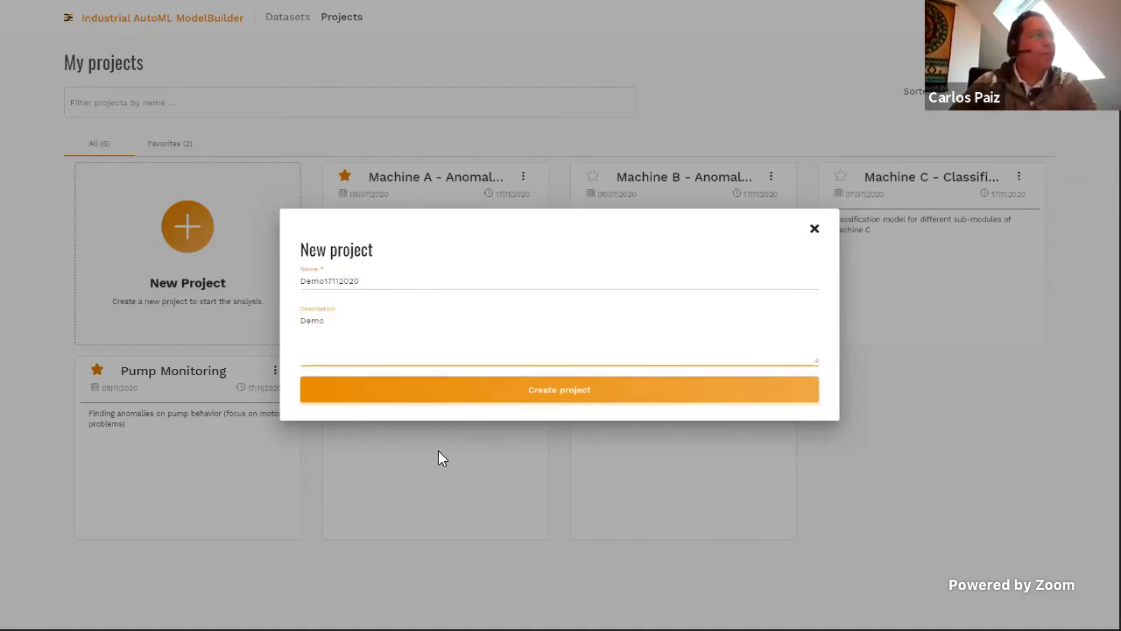
pyautogui.click(431, 392)
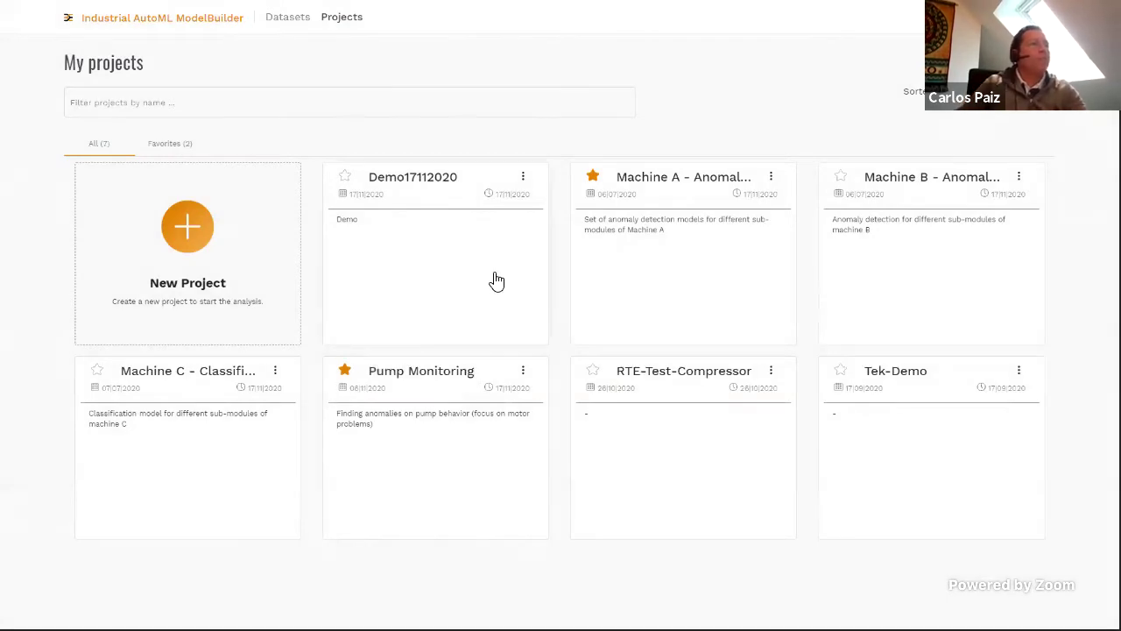
# - Set up a new model creation in the Demo17112020 project, named AD-Motor with the description "AD for Motors"
pyautogui.click(458, 260)
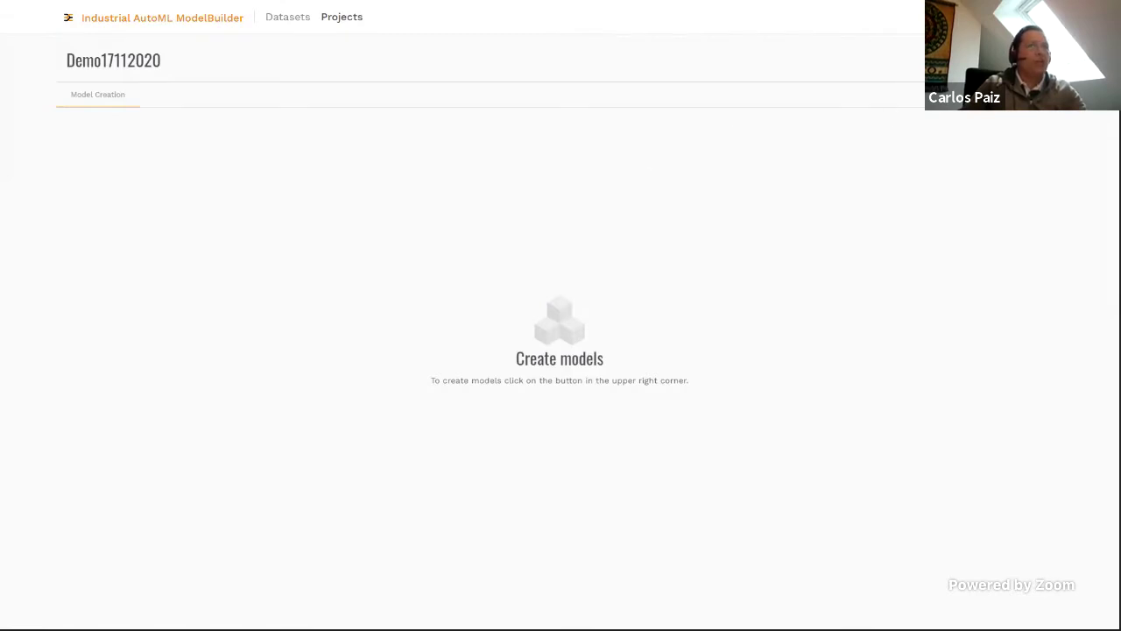
pyautogui.click(1051, 60)
pyautogui.moveTo(345, 178); pyautogui.dragTo(243, 175)
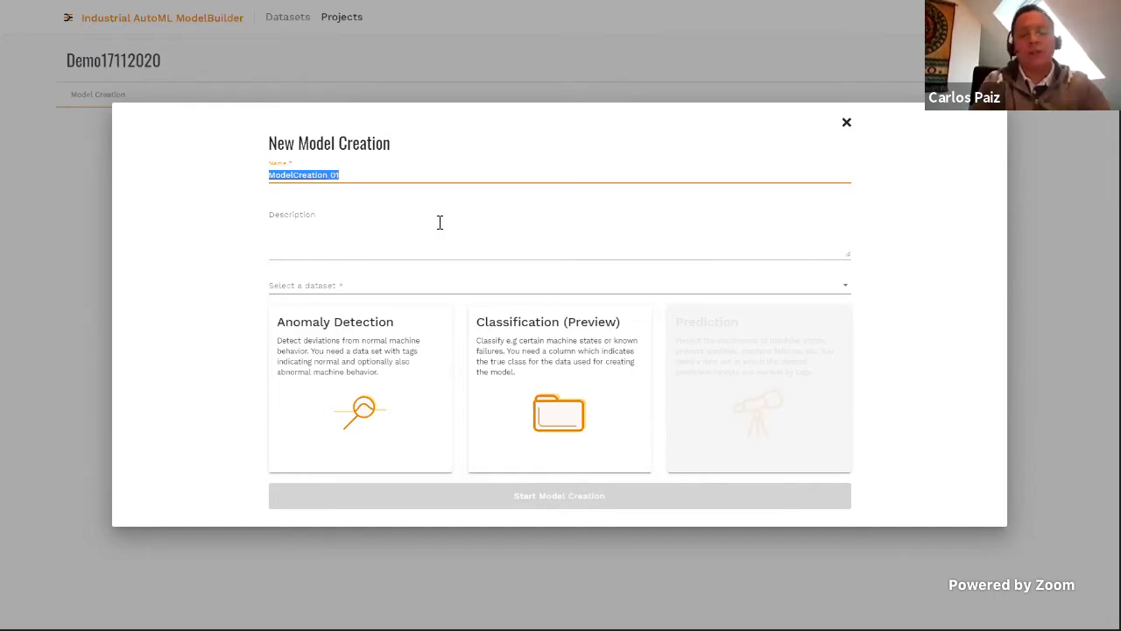
pyautogui.write('AD-Motor')
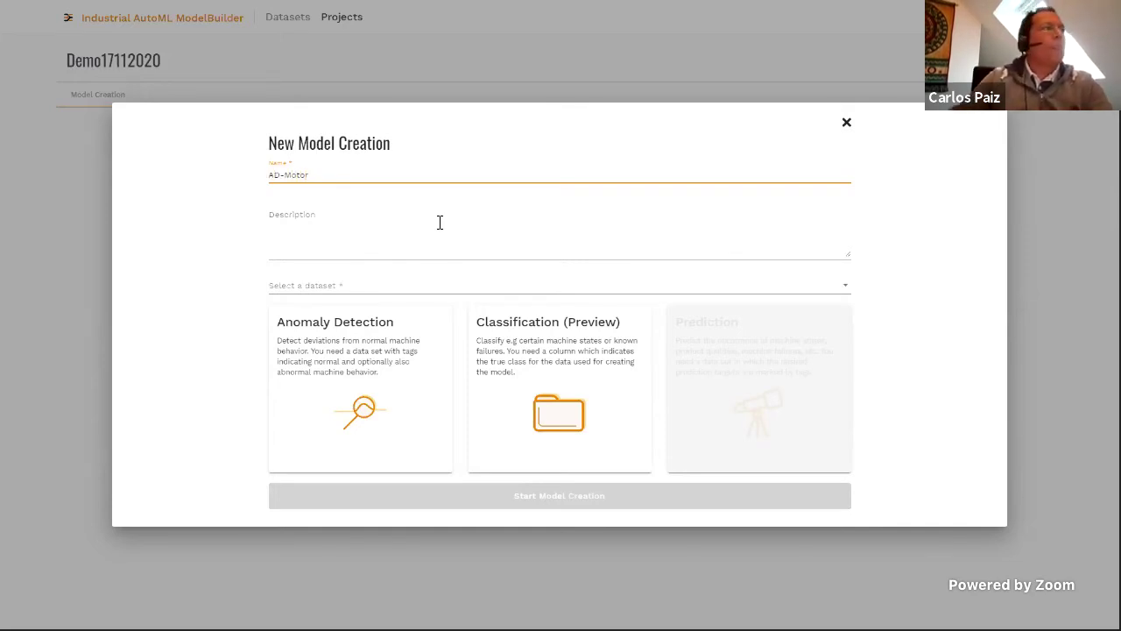
pyautogui.click(301, 252)
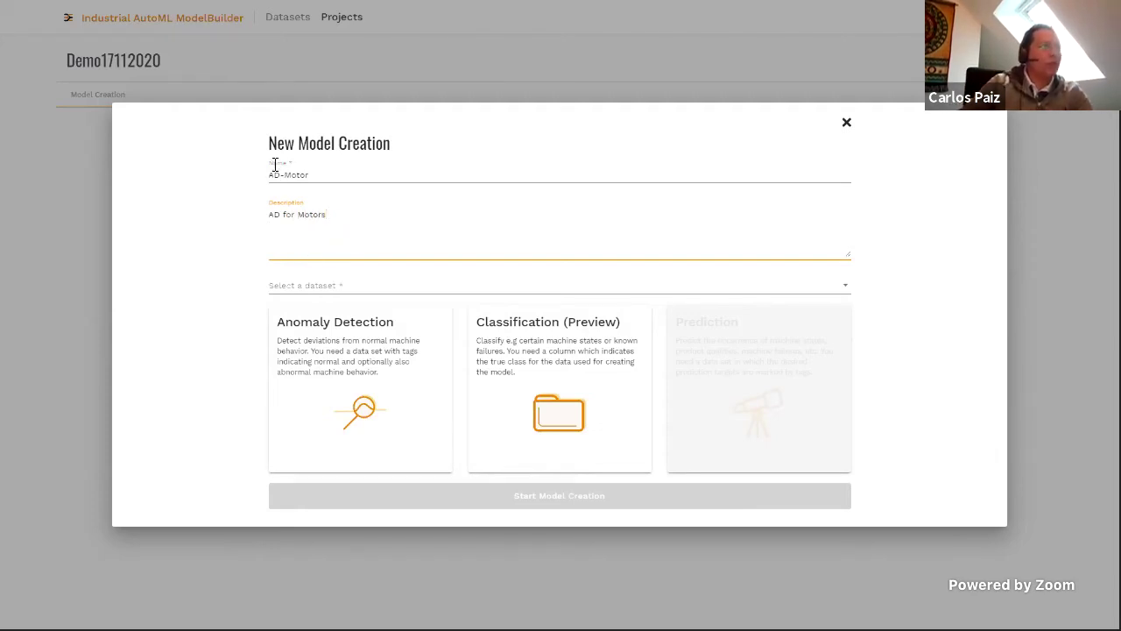
# - Choose the Demo17112020 dataset and Anomaly Detection for the model creation, and start it
pyautogui.click(323, 288)
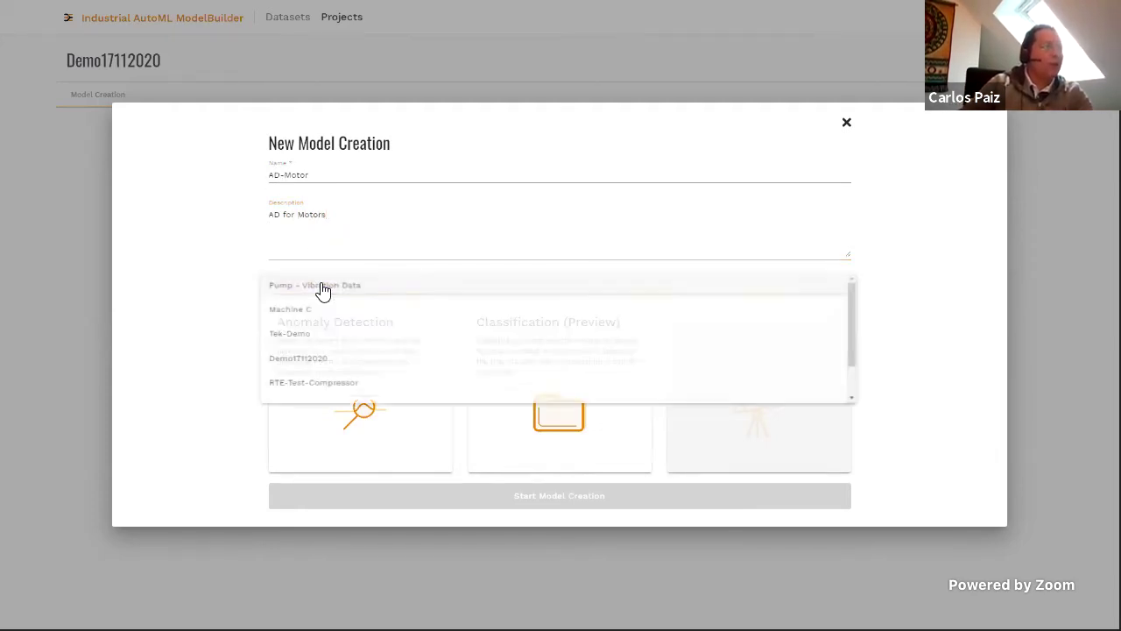
pyautogui.click(321, 360)
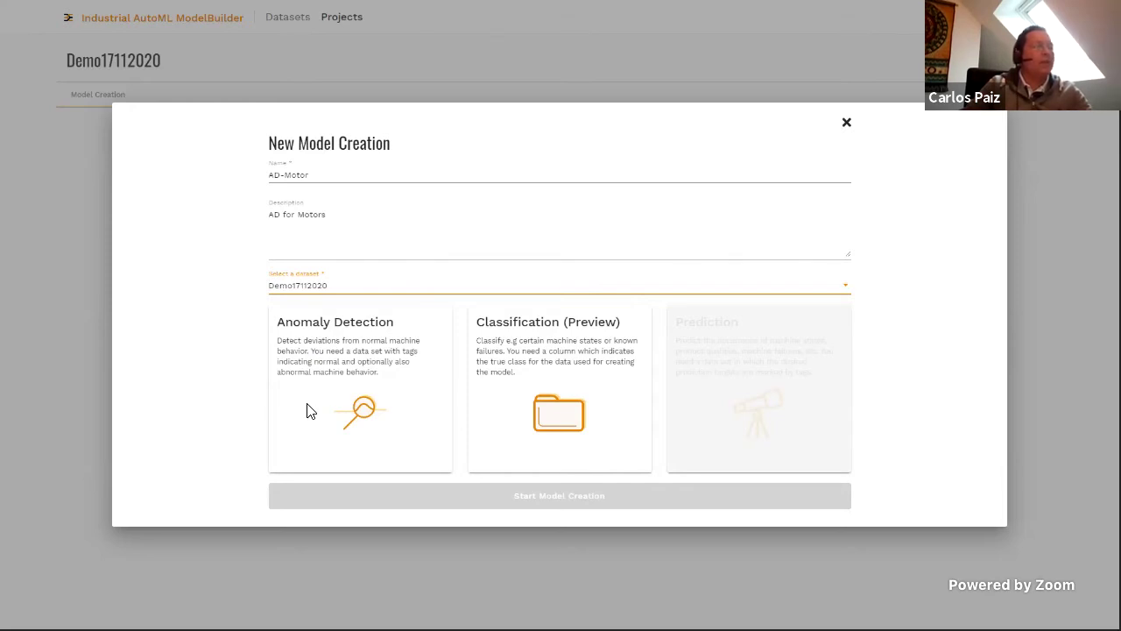
pyautogui.click(308, 422)
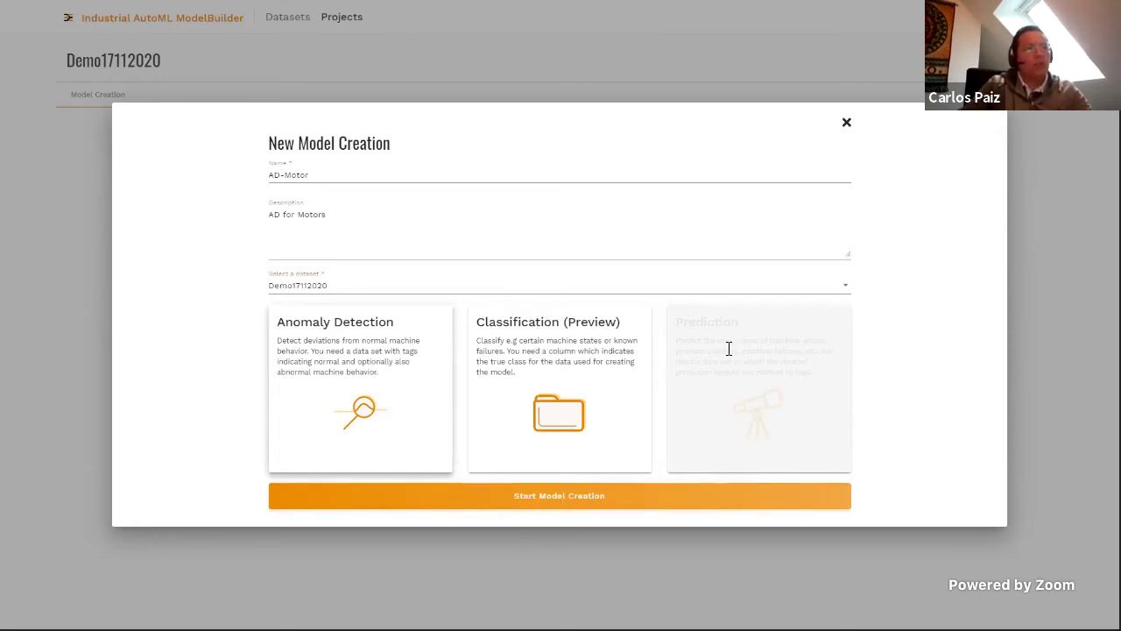
pyautogui.click(580, 493)
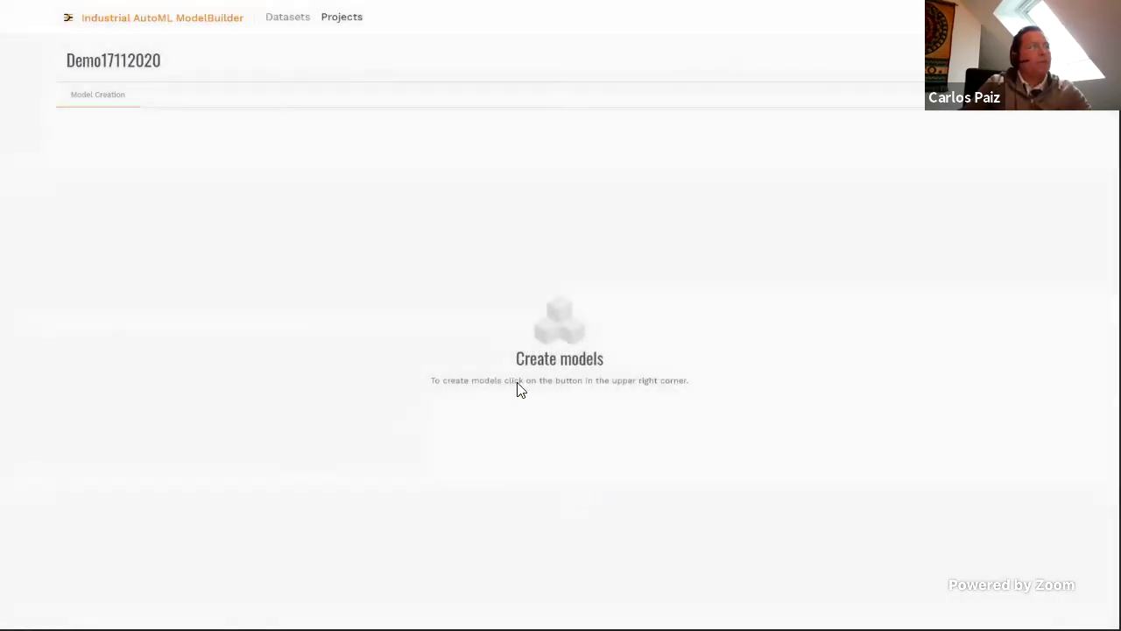